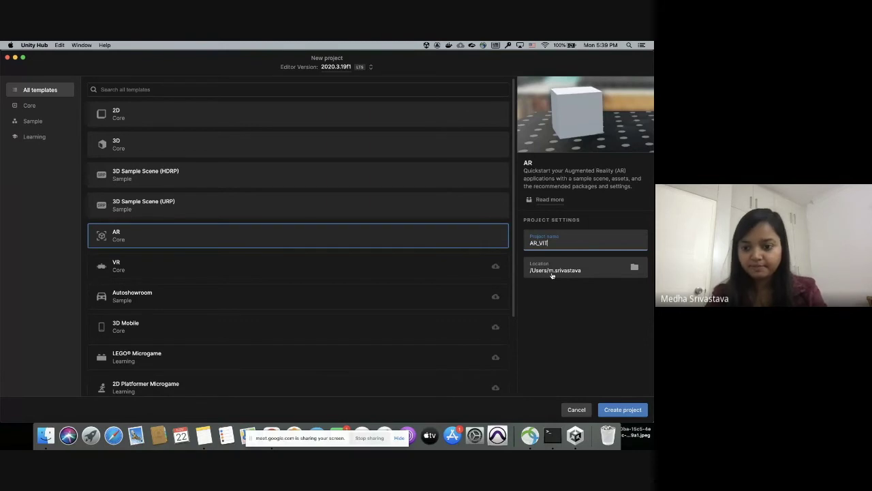
# - Create the AR_VIT project from the AR template and dismiss its welcome dialog
pyautogui.click(622, 413)
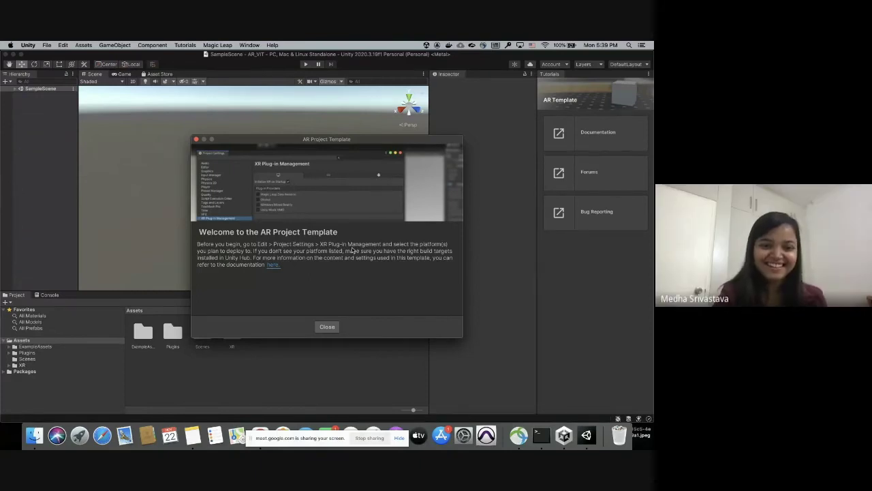
pyautogui.click(327, 327)
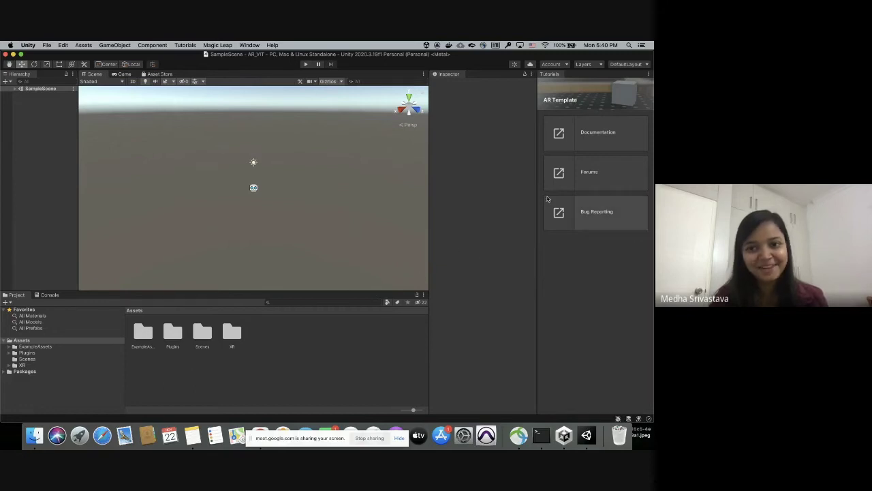
# - Close the Tutorials pane, widen the Scene view and make the editor window full screen
pyautogui.click(649, 74)
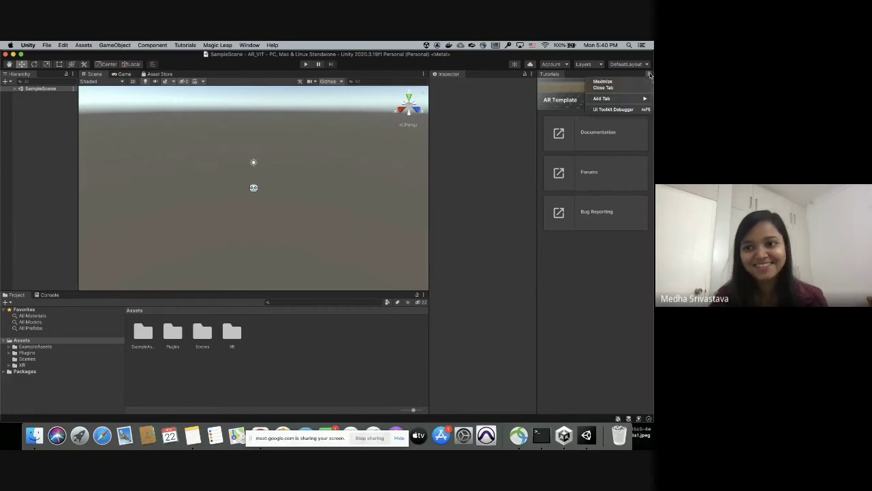
pyautogui.click(614, 88)
pyautogui.click(385, 176)
pyautogui.moveTo(430, 133); pyautogui.dragTo(503, 134)
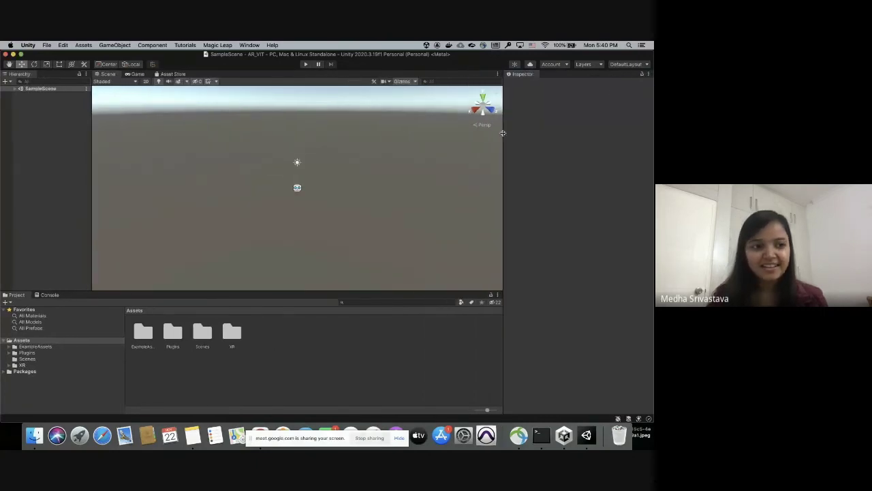
pyautogui.click(21, 54)
# - Expand SampleScene in the hierarchy and look at its default objects, starting with the Directional Light
pyautogui.moveTo(155, 45)
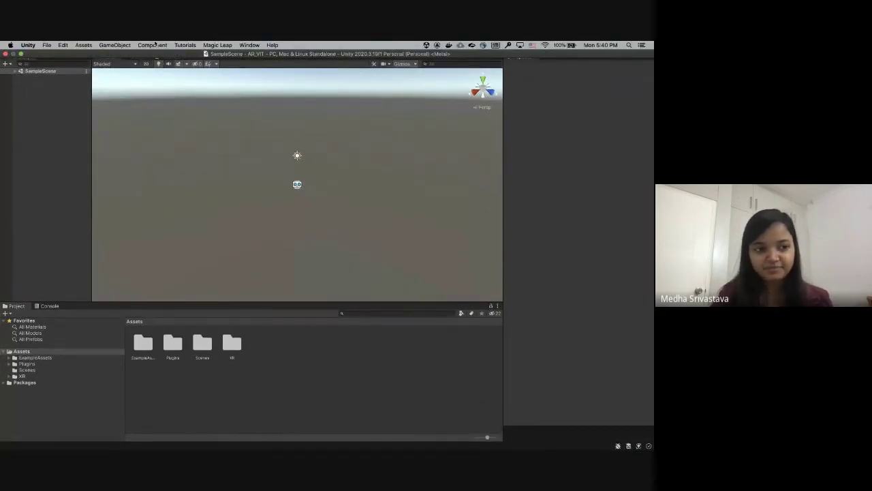
pyautogui.click(15, 71)
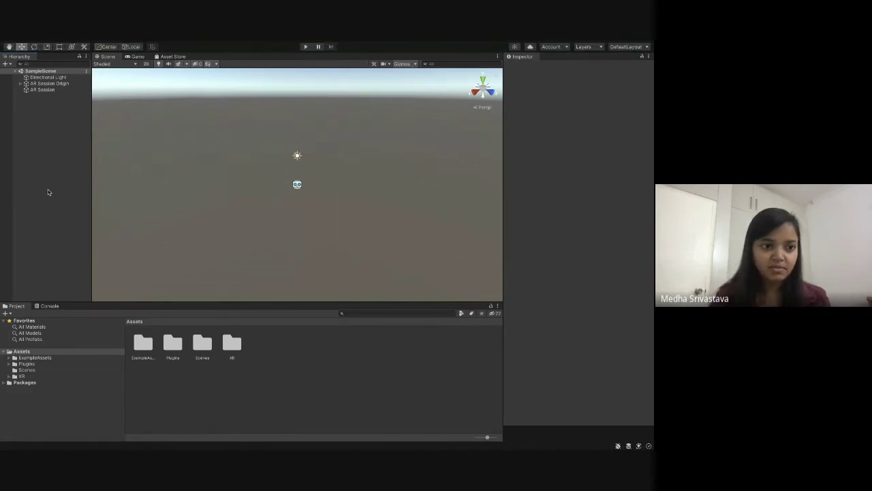
pyautogui.click(48, 77)
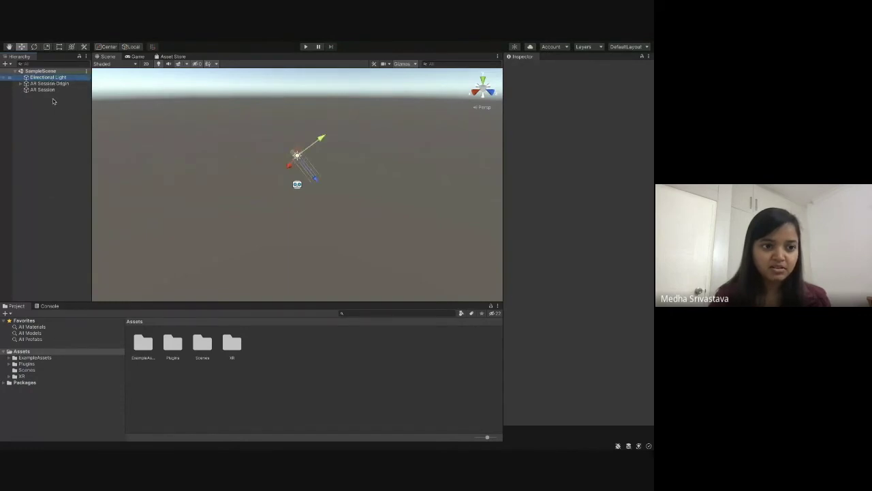
pyautogui.click(47, 106)
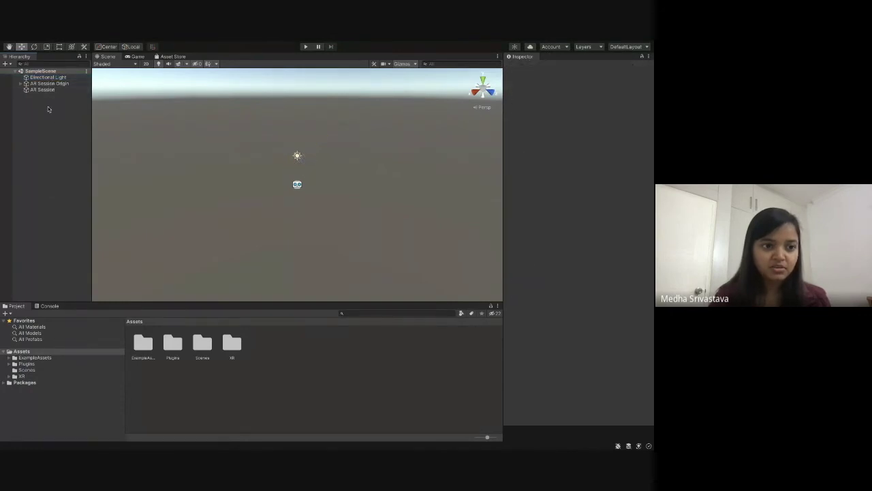
# - Create a new scene from the Basic (Built-in) template
pyautogui.click(47, 45)
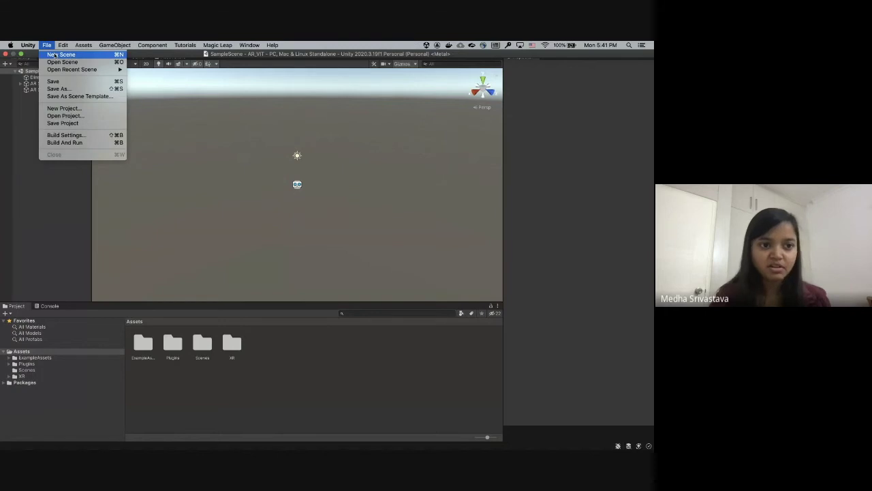
pyautogui.click(56, 55)
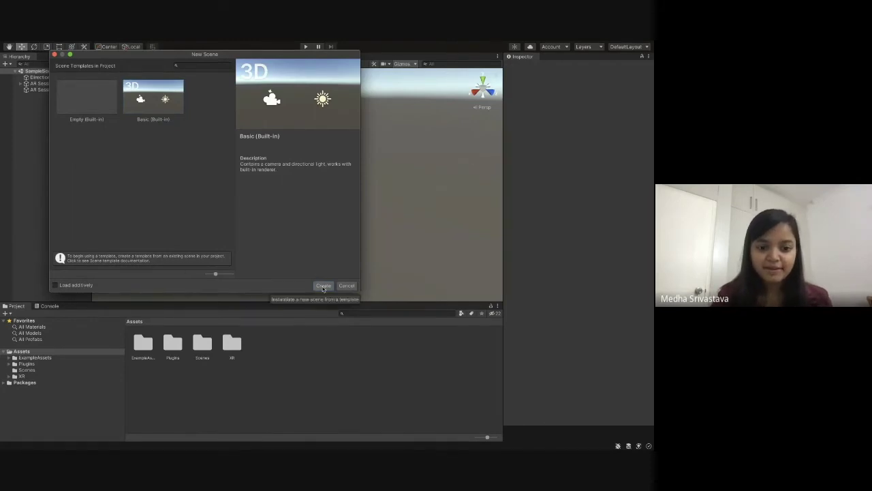
pyautogui.click(191, 130)
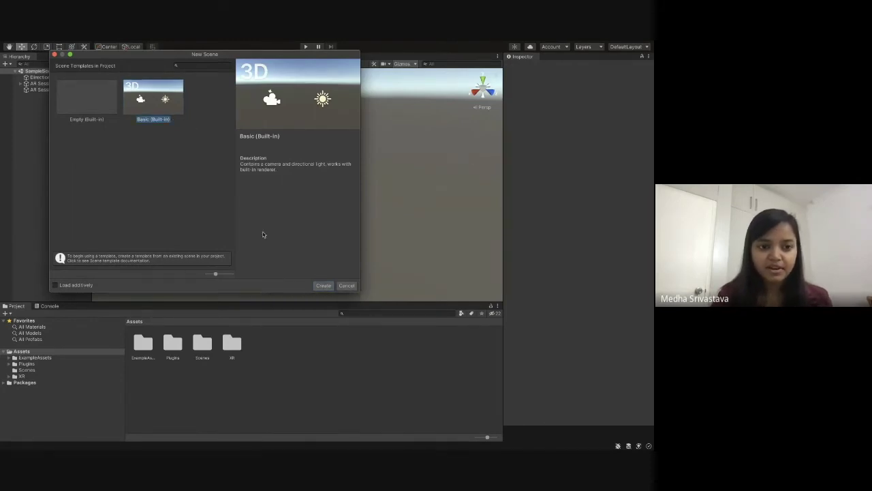
pyautogui.click(324, 285)
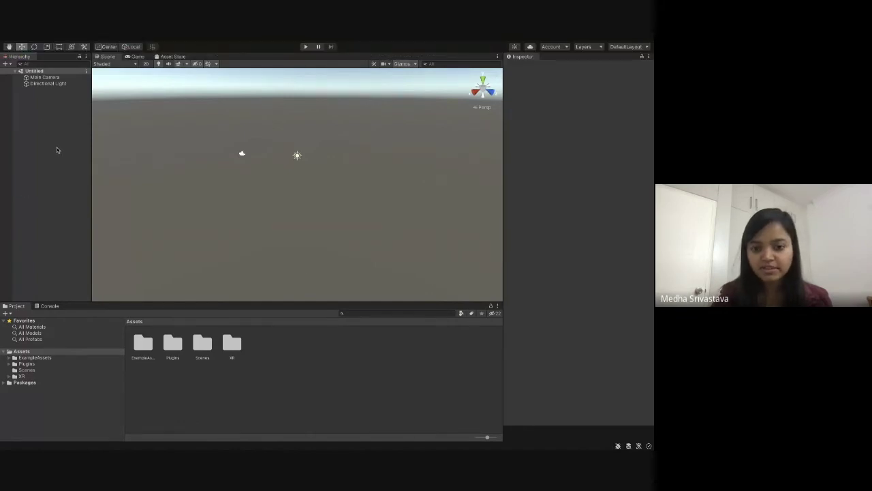
# - Examine the Main Camera and Directional Light objects in the new scene
pyautogui.click(45, 77)
pyautogui.click(47, 83)
pyautogui.click(59, 78)
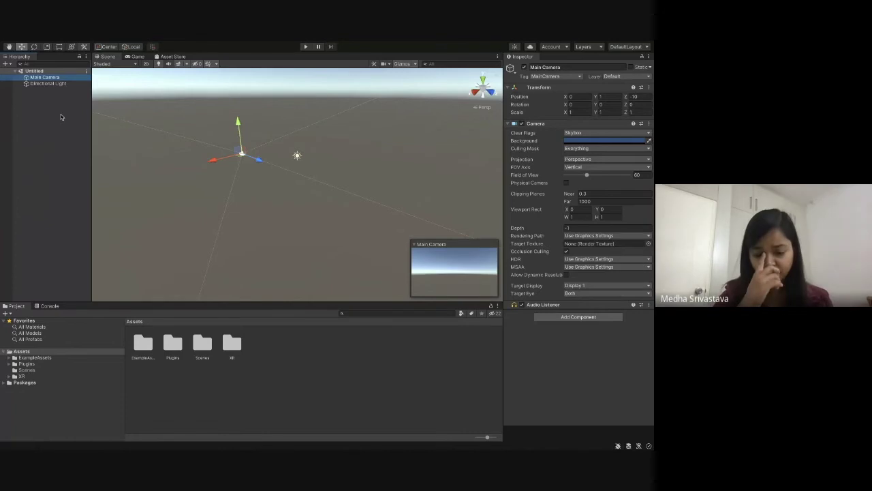
# - Examine the scene from different distances and angles by zooming, panning with the Hand tool and orbiting around the camera and light
pyautogui.scroll(3, 230, 151)
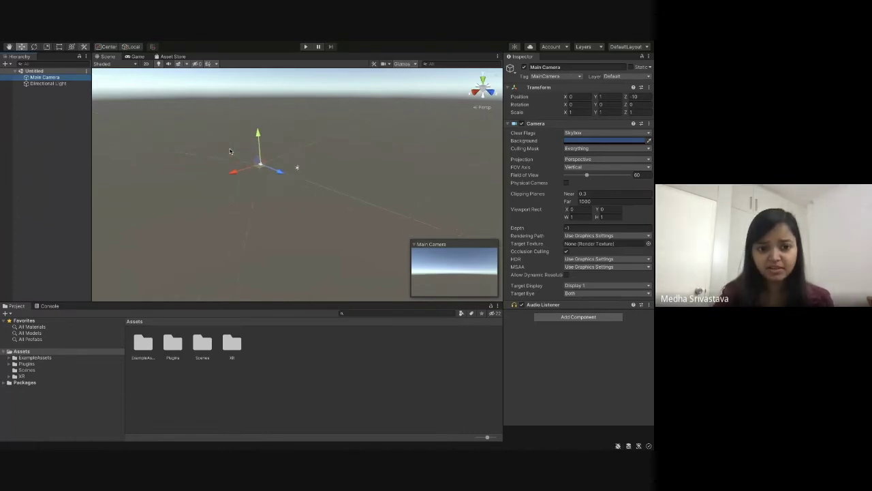
pyautogui.click(235, 161)
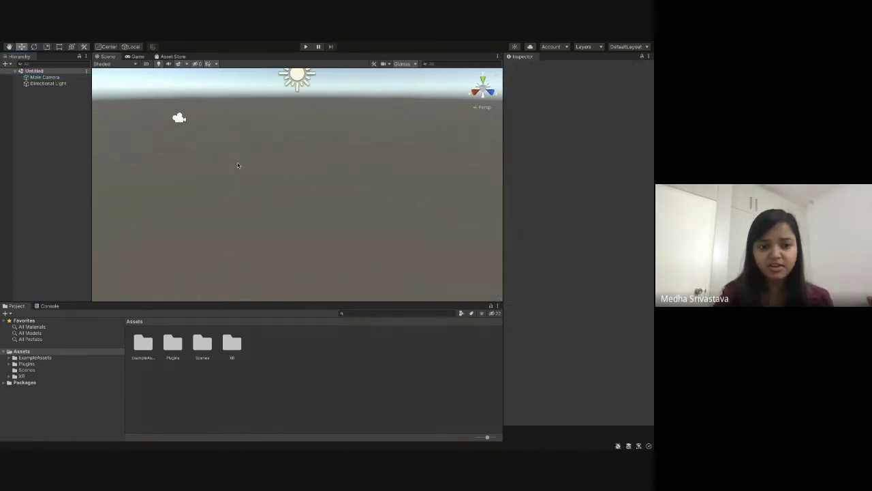
pyautogui.scroll(2, 224, 157)
pyautogui.scroll(-3, 225, 157)
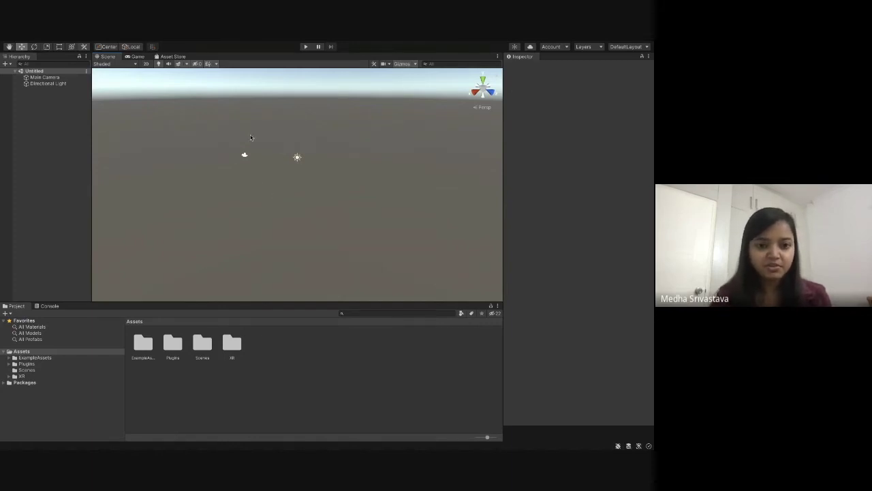
pyautogui.click(10, 47)
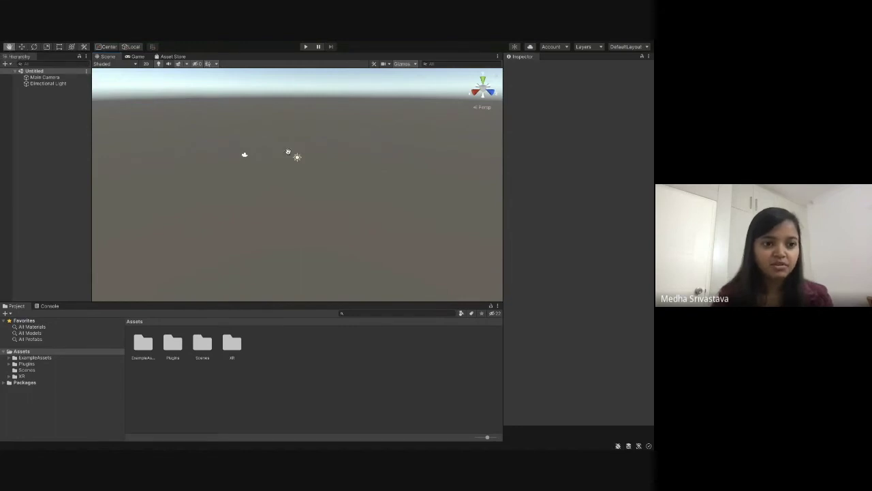
pyautogui.moveTo(277, 145); pyautogui.dragTo(334, 161)
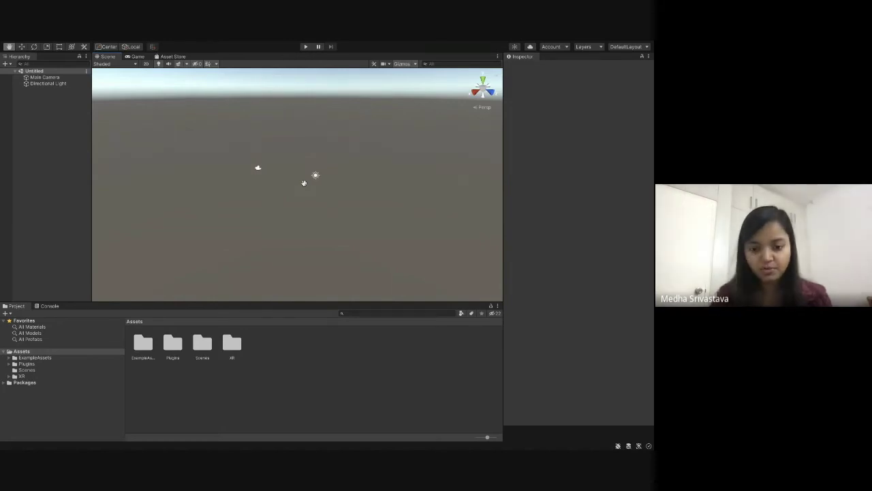
pyautogui.moveTo(296, 129)
pyautogui.mouseDown()
pyautogui.moveTo(278, 128)
pyautogui.moveTo(343, 133)
pyautogui.moveTo(304, 125)
pyautogui.mouseUp()
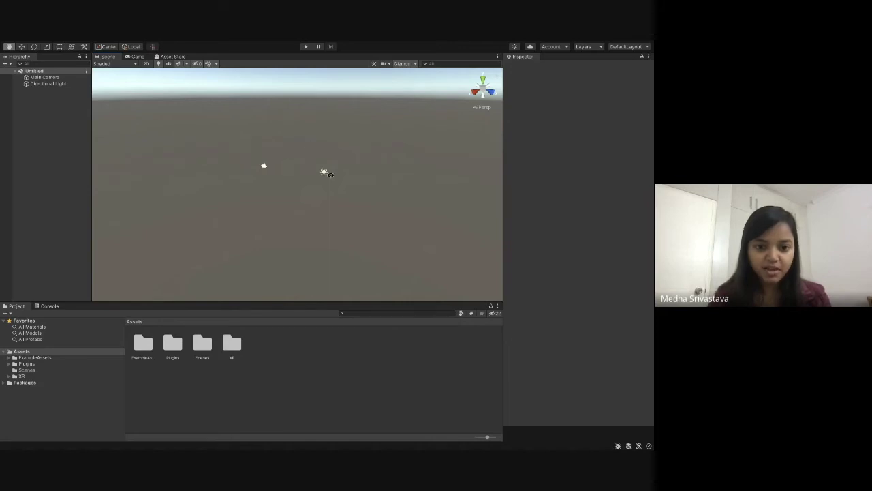
pyautogui.keyDown('alt'); pyautogui.moveTo(330, 175); pyautogui.dragTo(340, 157); pyautogui.keyUp('alt')
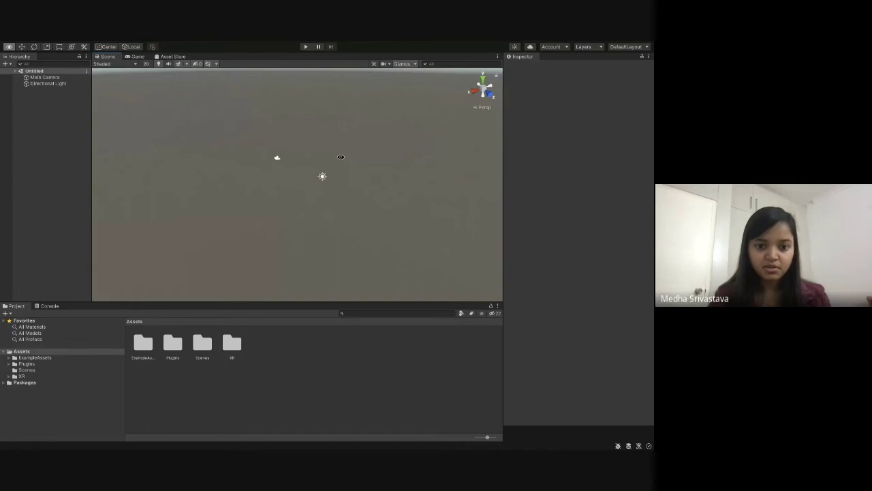
pyautogui.keyDown('alt'); pyautogui.moveTo(340, 156); pyautogui.dragTo(328, 171); pyautogui.keyUp('alt')
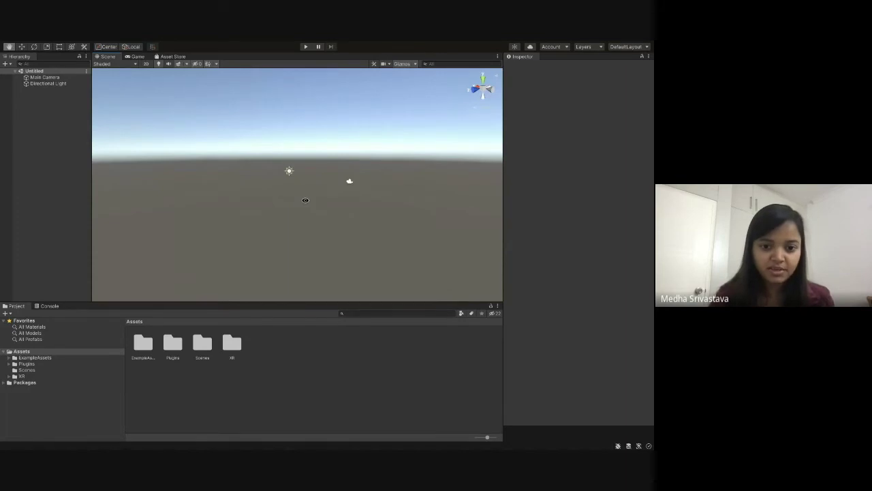
pyautogui.keyDown('alt'); pyautogui.moveTo(345, 203); pyautogui.dragTo(345, 202); pyautogui.keyUp('alt')
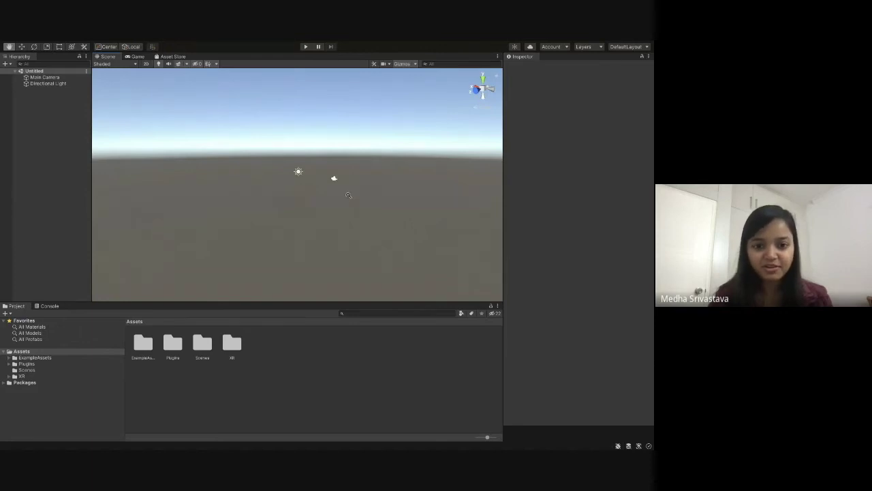
pyautogui.keyDown('alt'); pyautogui.moveTo(348, 195); pyautogui.dragTo(332, 181, button='right'); pyautogui.keyUp('alt')
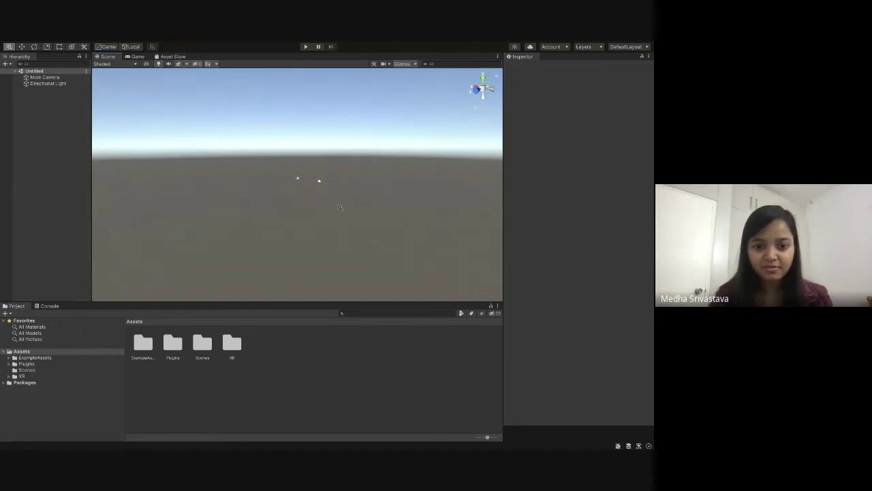
pyautogui.moveTo(340, 208)
pyautogui.keyDown('alt'); pyautogui.mouseDown(button='right')
pyautogui.moveTo(323, 214)
pyautogui.moveTo(335, 233)
pyautogui.moveTo(334, 202)
pyautogui.moveTo(340, 225)
pyautogui.mouseUp(button='right'); pyautogui.keyUp('alt')
pyautogui.keyDown('alt'); pyautogui.moveTo(338, 210); pyautogui.dragTo(313, 175); pyautogui.keyUp('alt')
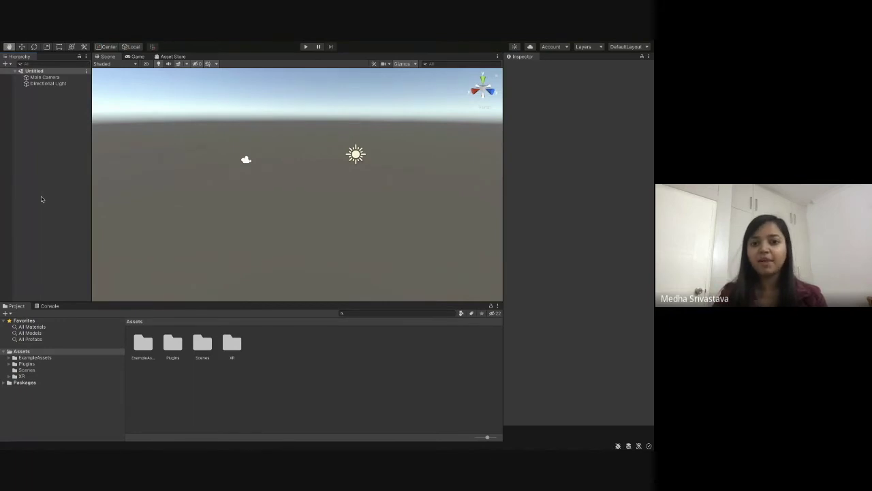
# - Switch to the Chrome browser and search Google for "vuforia ar development" in a new tab
pyautogui.press('super+Tab')
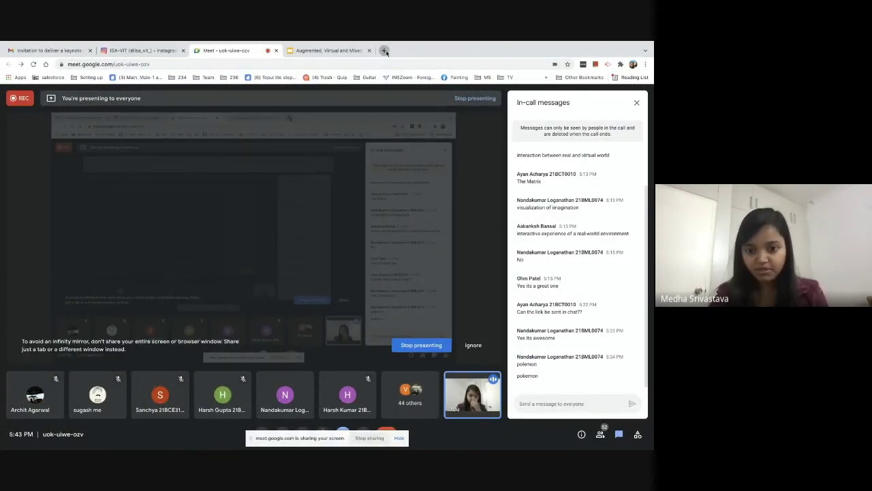
pyautogui.hotkey('ctrl', 't')
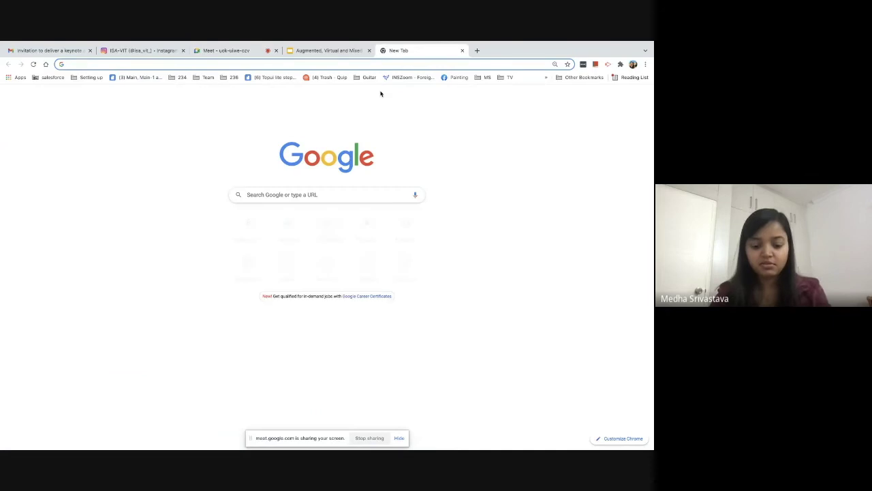
pyautogui.write('vuforia')
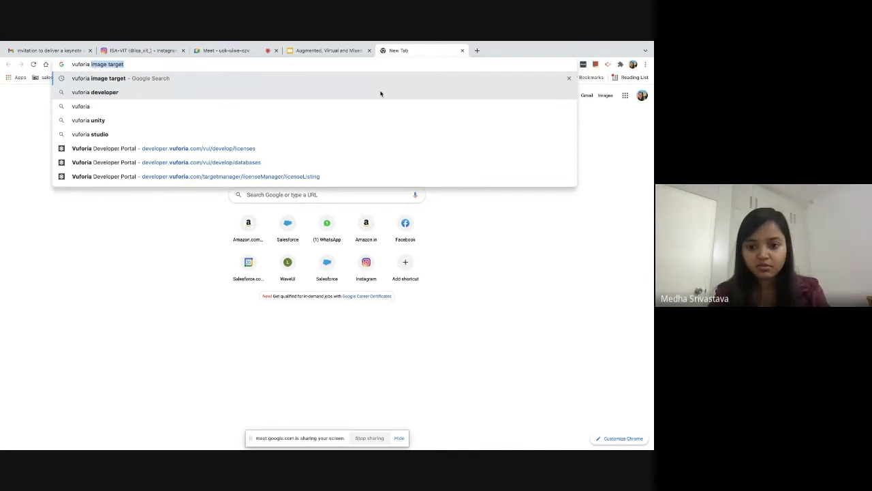
pyautogui.write(' ar d')
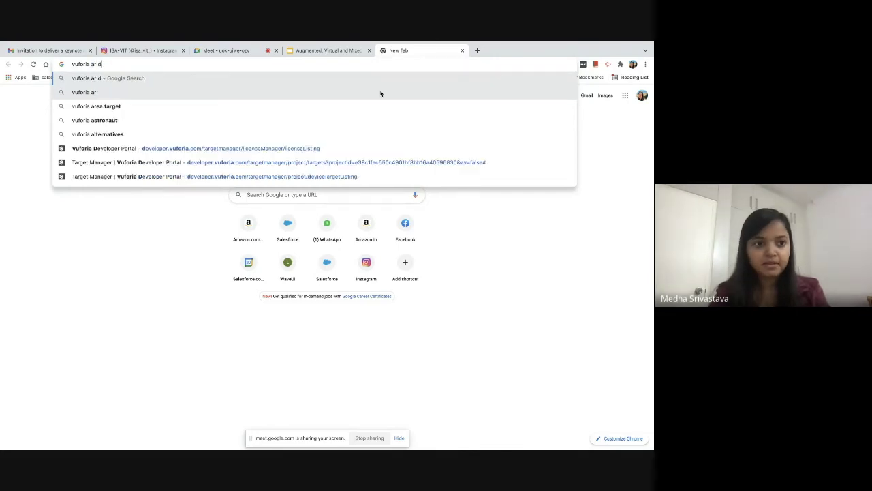
pyautogui.write('evelopment')
pyautogui.press('Return')
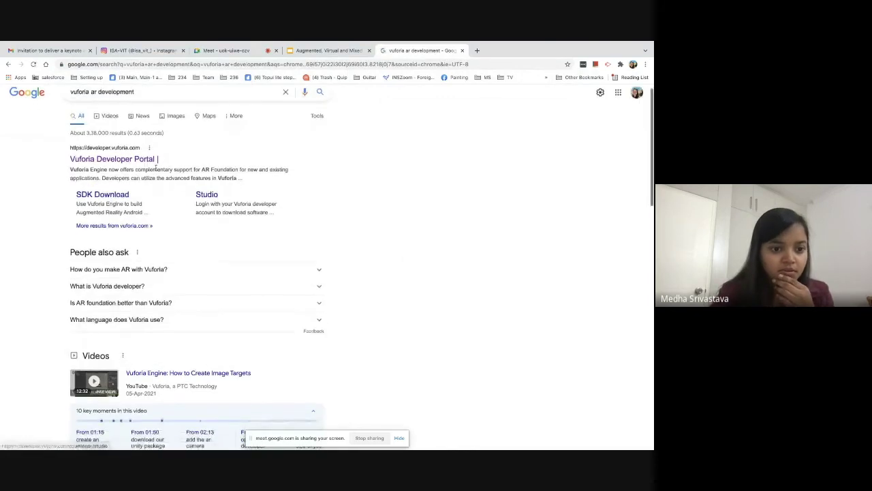
# - Open the "Getting Started with Vuforia Engine in Unity" article from the search results
pyautogui.scroll(-10, 156, 172)
pyautogui.scroll(-1, 156, 171)
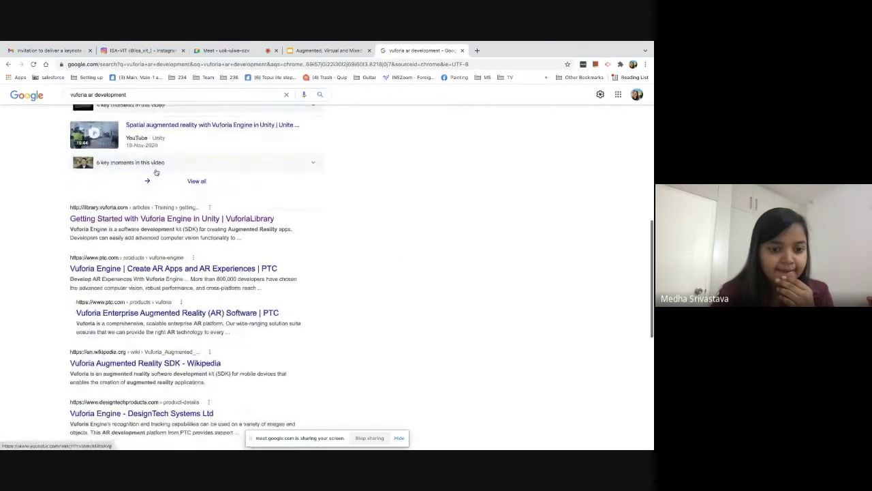
pyautogui.click(166, 218)
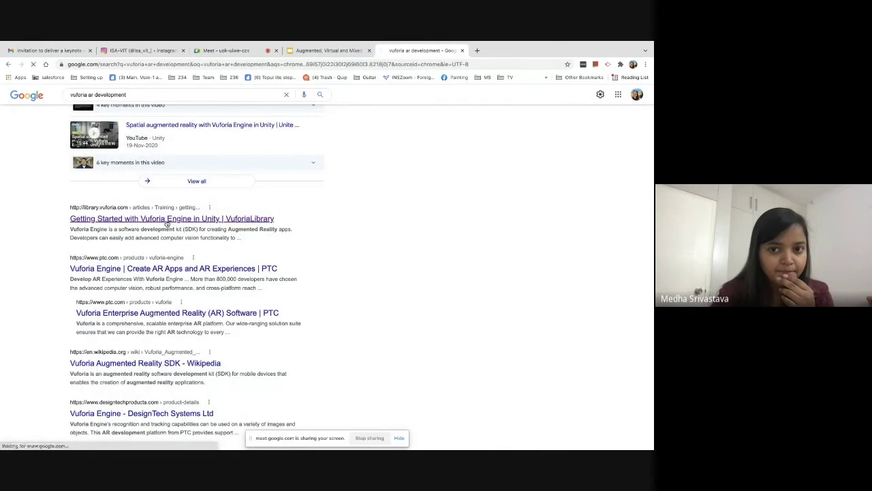
# - Find the section on adding Vuforia Engine to a Unity project and highlight its SDK Downloads link text
pyautogui.scroll(-5, 120, 231)
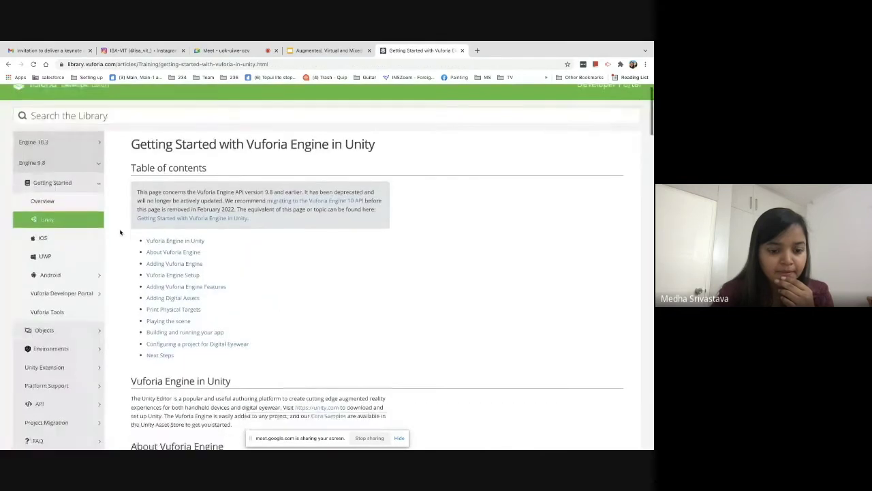
pyautogui.scroll(-5, 120, 232)
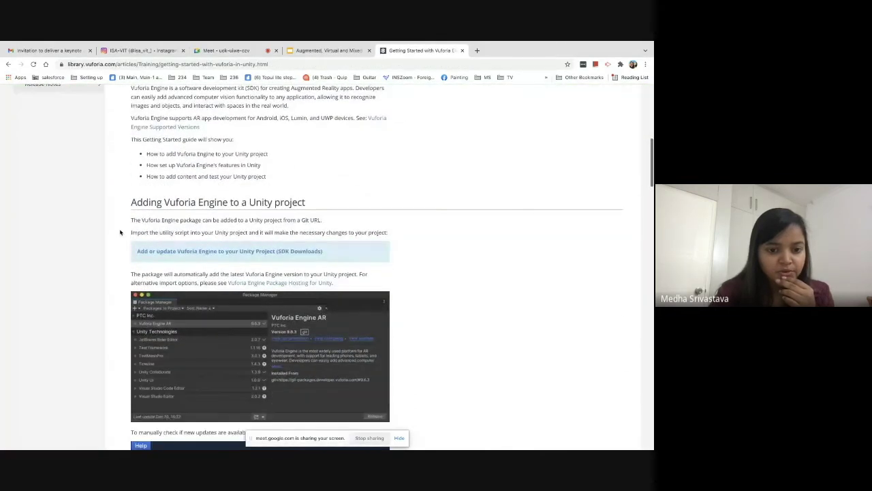
pyautogui.scroll(-1, 120, 233)
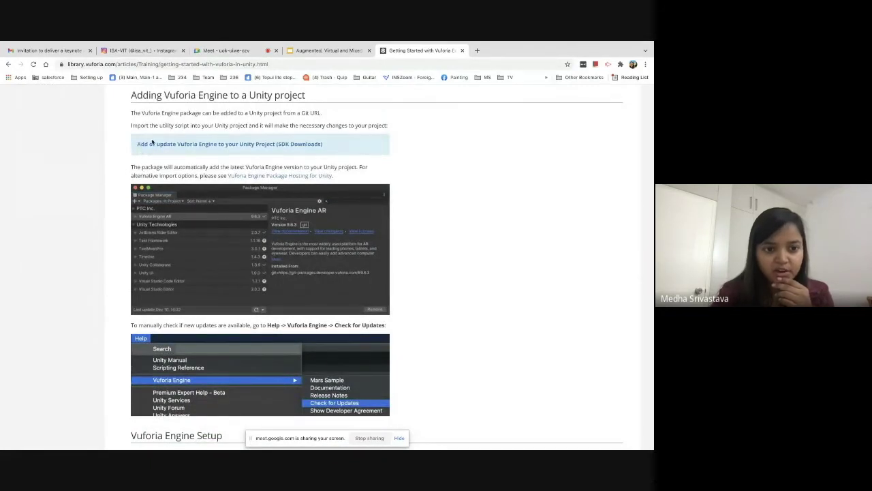
pyautogui.moveTo(136, 143); pyautogui.dragTo(198, 156)
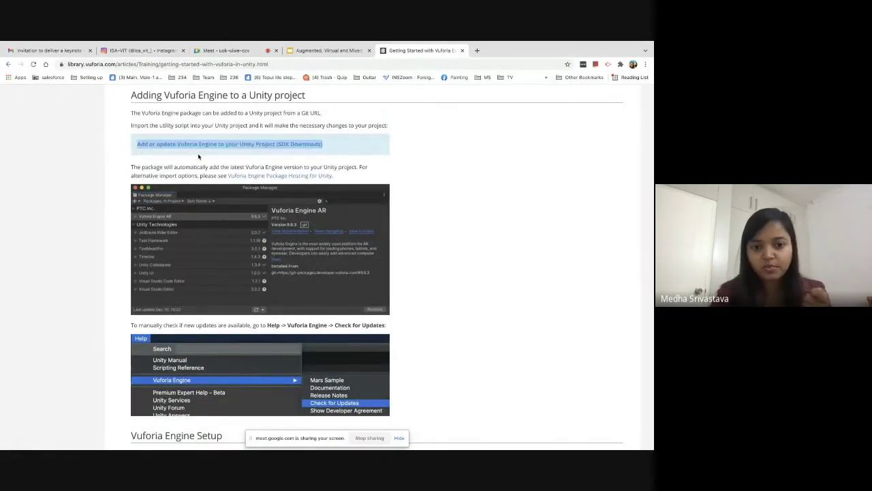
# - Clear the text highlight, switch to Unity and check which GameObject types the project offers
pyautogui.click(197, 156)
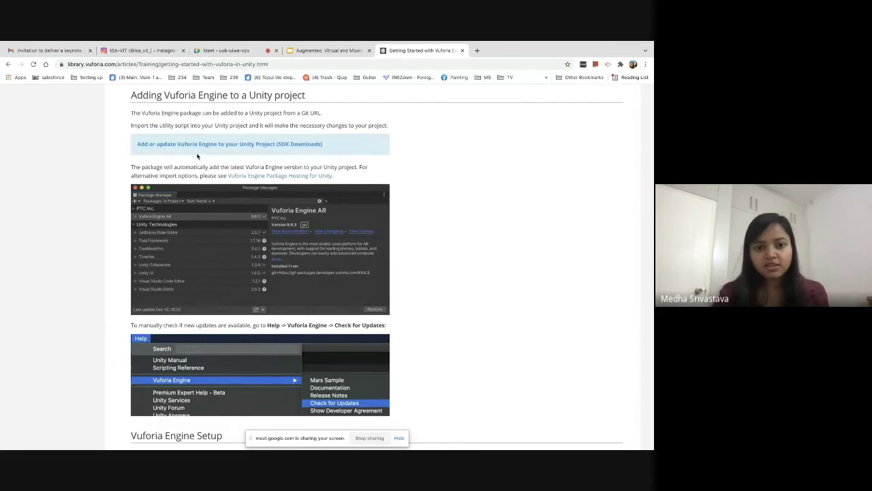
pyautogui.hotkey('ctrl', 'Left')
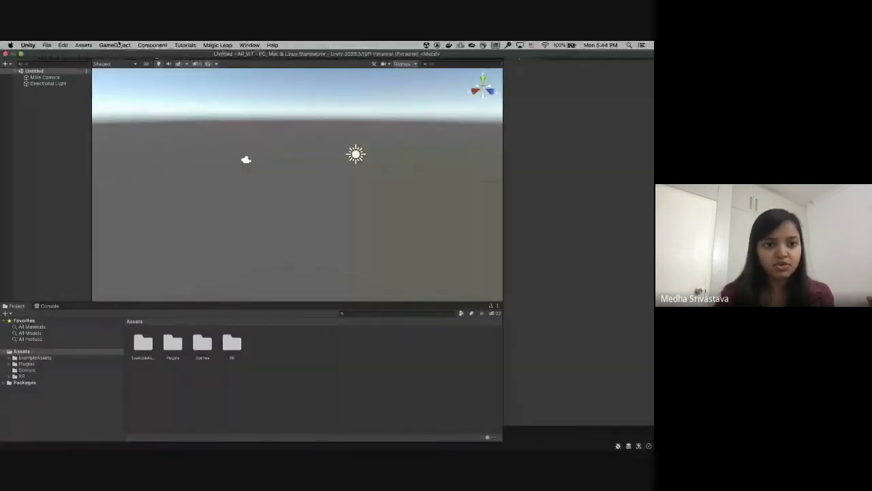
pyautogui.click(272, 45)
pyautogui.moveTo(250, 45)
pyautogui.click(39, 171)
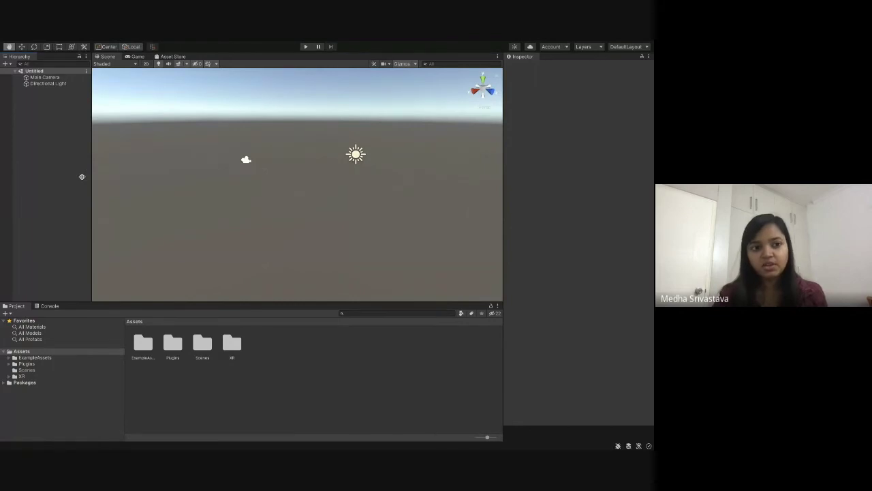
pyautogui.click(116, 45)
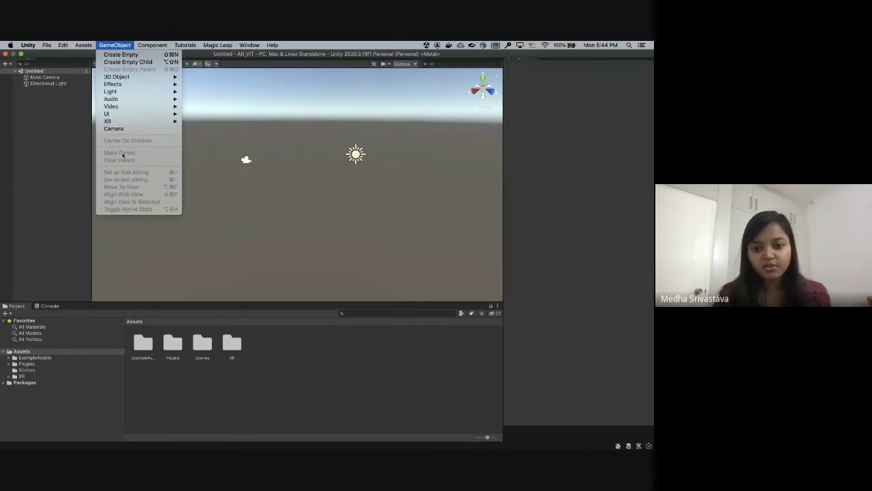
# - Switch back to Chrome and open the Vuforia SDK Downloads page linked in the article
pyautogui.press('super+Tab')
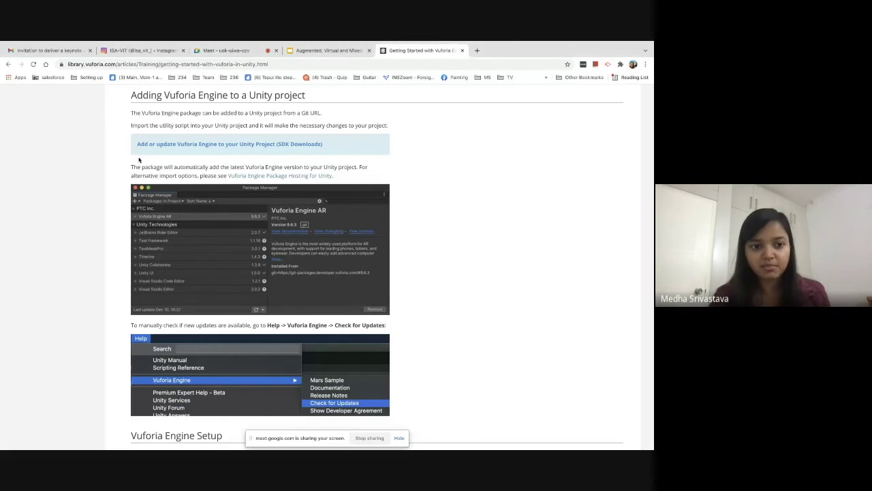
pyautogui.click(175, 149)
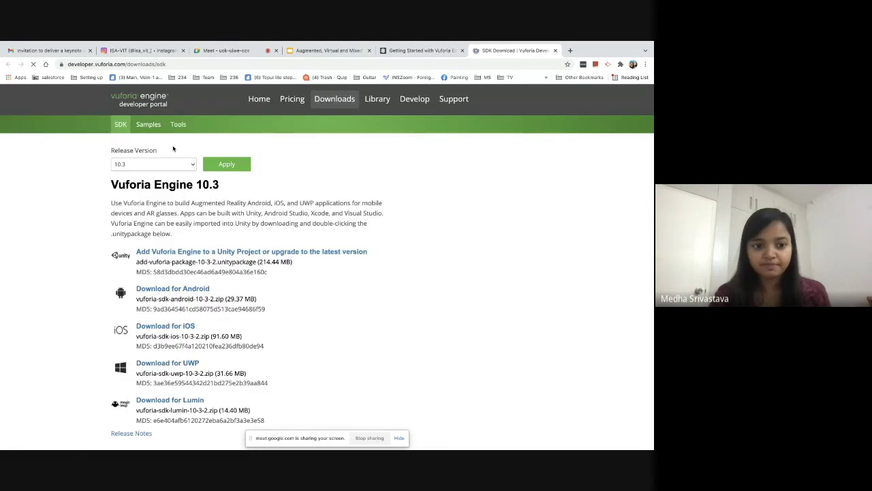
pyautogui.scroll(-2, 175, 157)
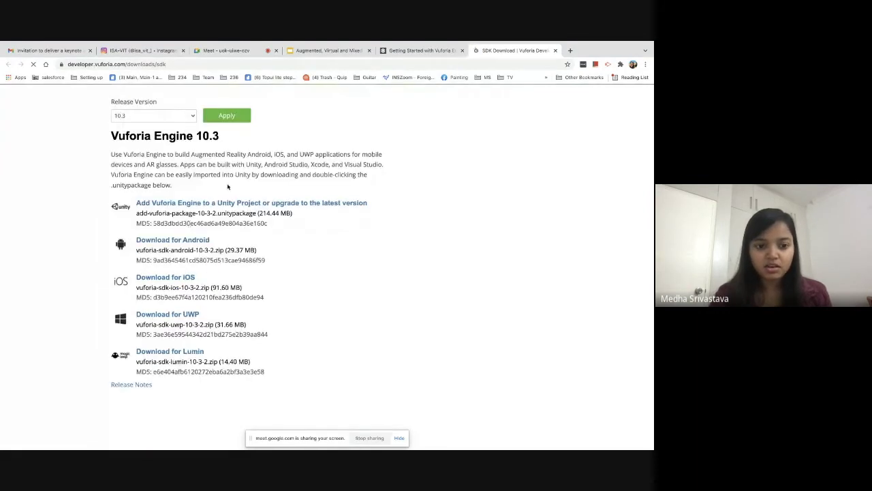
pyautogui.scroll(-2, 235, 169)
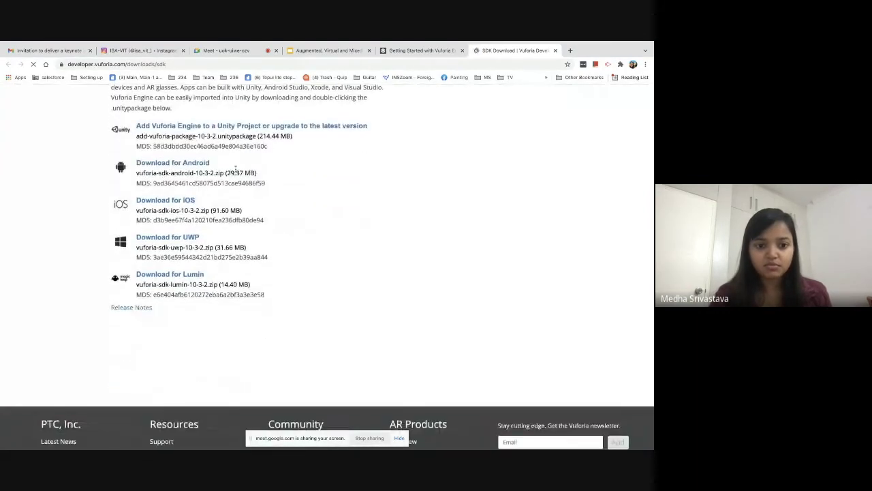
# - Download the Vuforia Engine 10.3 package for Unity, agreeing to the software license and saving it in the VIT_ARWorkshop folder
pyautogui.click(280, 126)
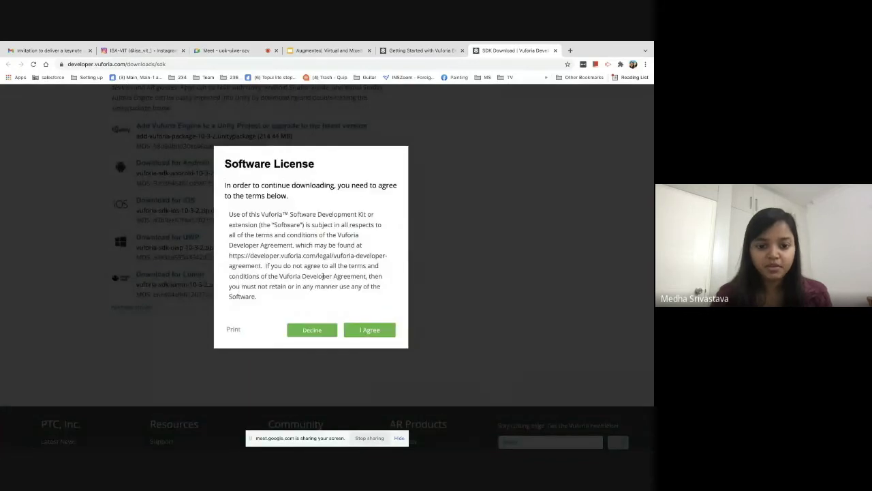
pyautogui.click(357, 330)
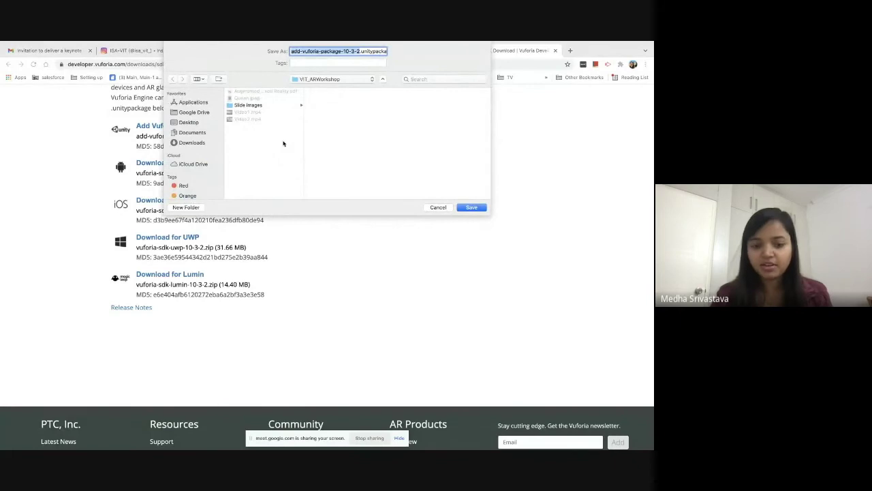
pyautogui.press('Return')
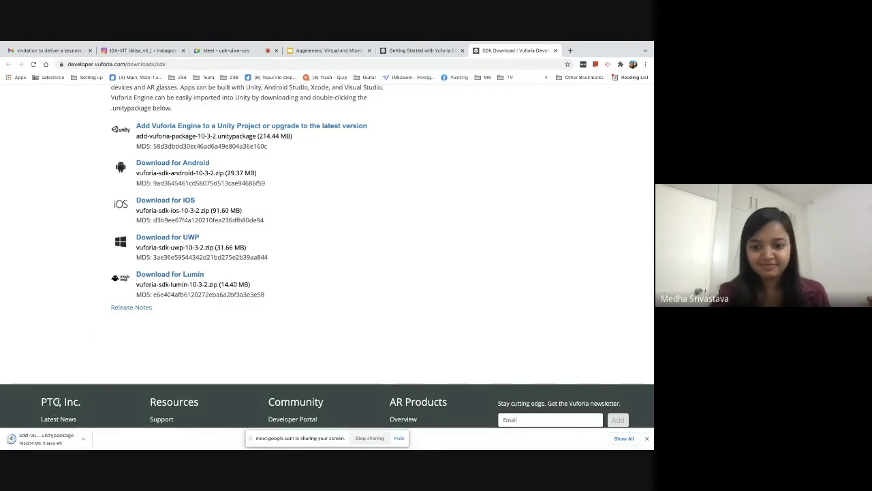
# - View the account options available on the Vuforia developer portal
pyautogui.scroll(3, 454, 208)
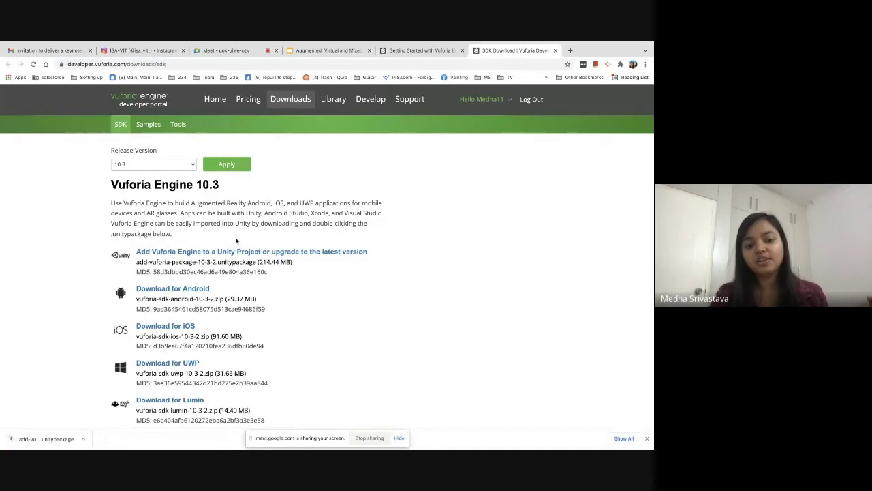
pyautogui.click(510, 101)
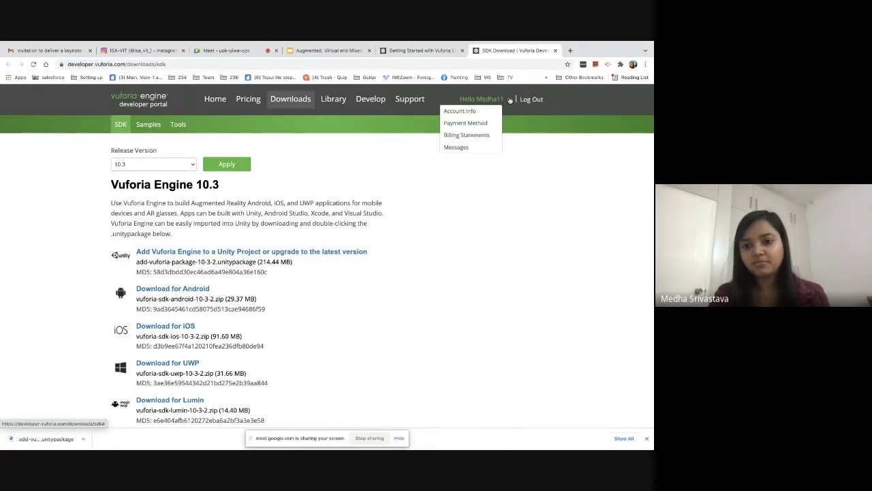
pyautogui.click(421, 169)
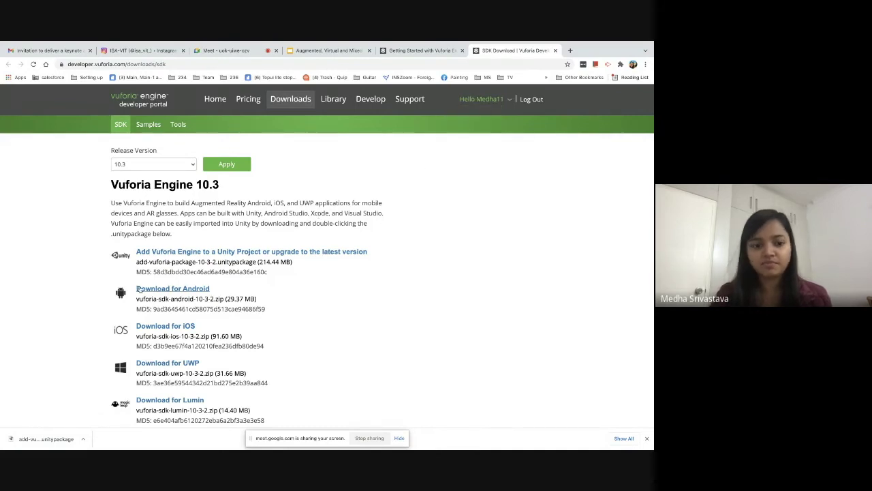
# - Import all files of the downloaded add-vuforia-package-10-3-2 into the Unity project and accept the Vuforia Engine 10.3.2 update
pyautogui.click(54, 440)
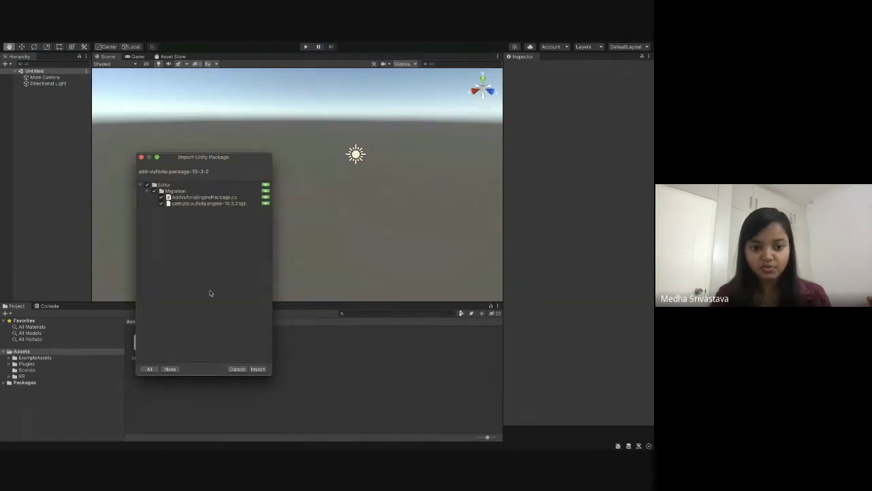
pyautogui.click(257, 369)
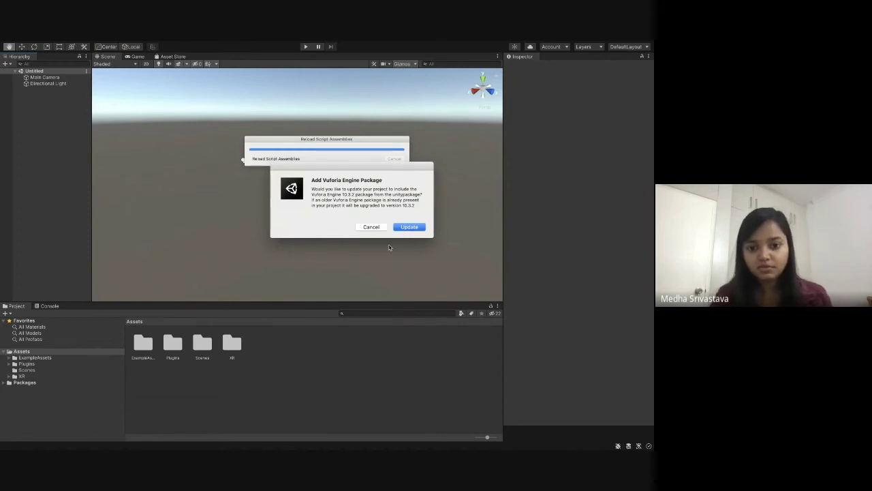
pyautogui.click(406, 227)
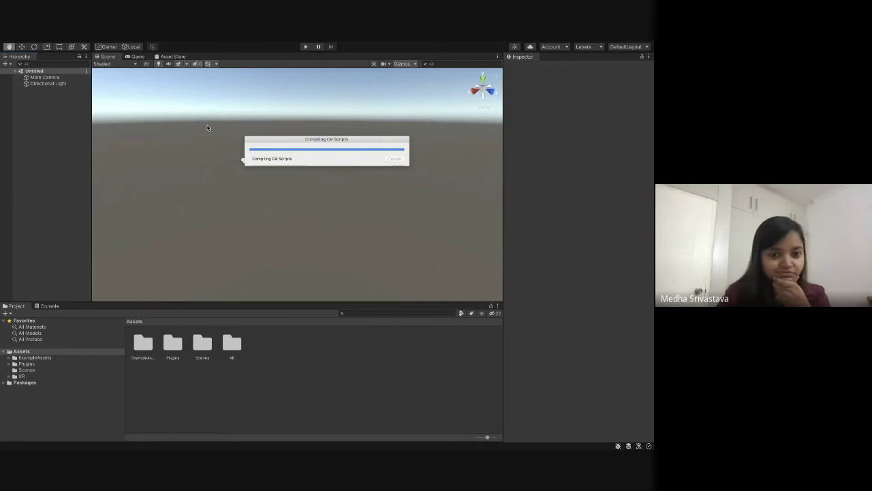
pyautogui.hotkey('ctrl', 'Right')
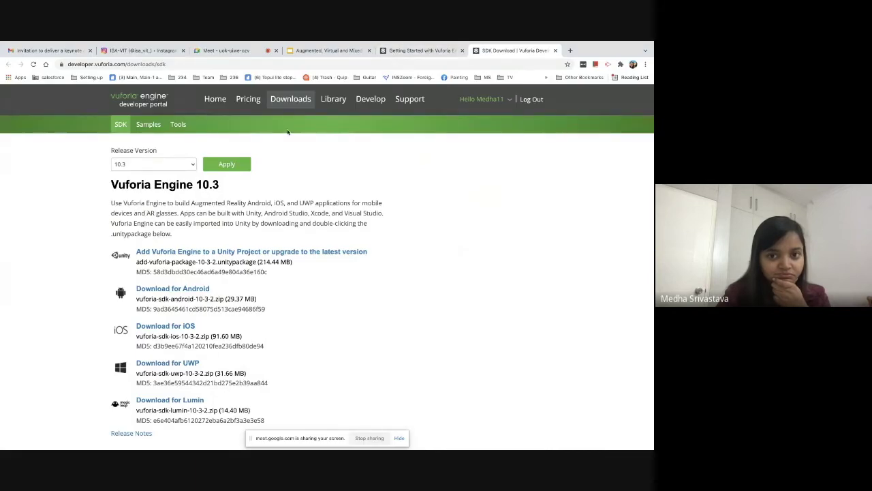
pyautogui.click(421, 51)
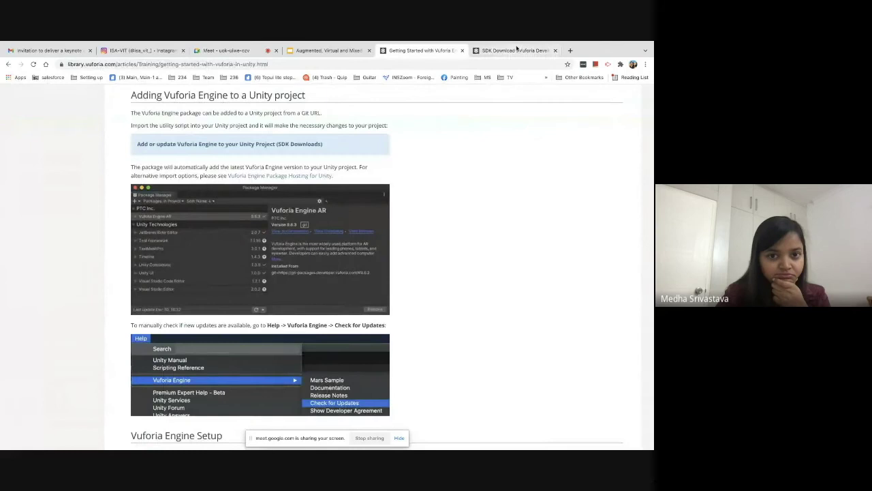
pyautogui.click(508, 49)
pyautogui.click(176, 126)
pyautogui.hotkey('ctrl', 'Left')
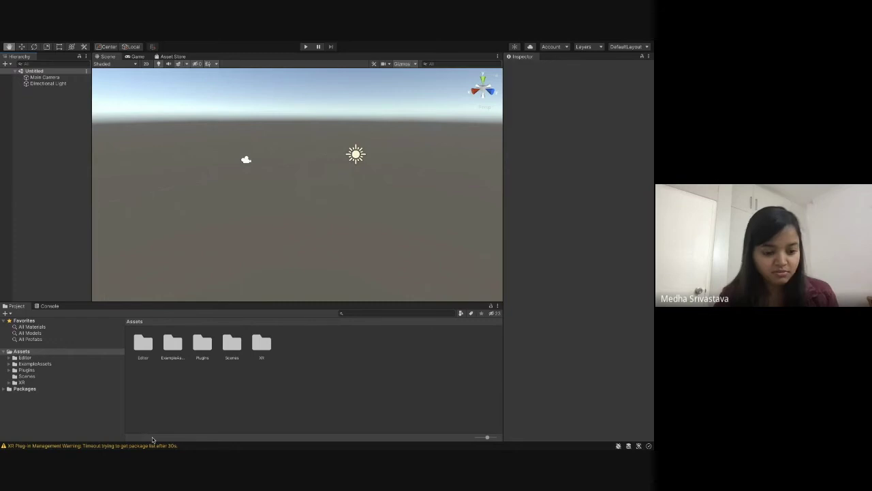
# - Add a Vuforia Engine AR Camera to the scene, keep its default name and select it in the hierarchy
pyautogui.moveTo(174, 42)
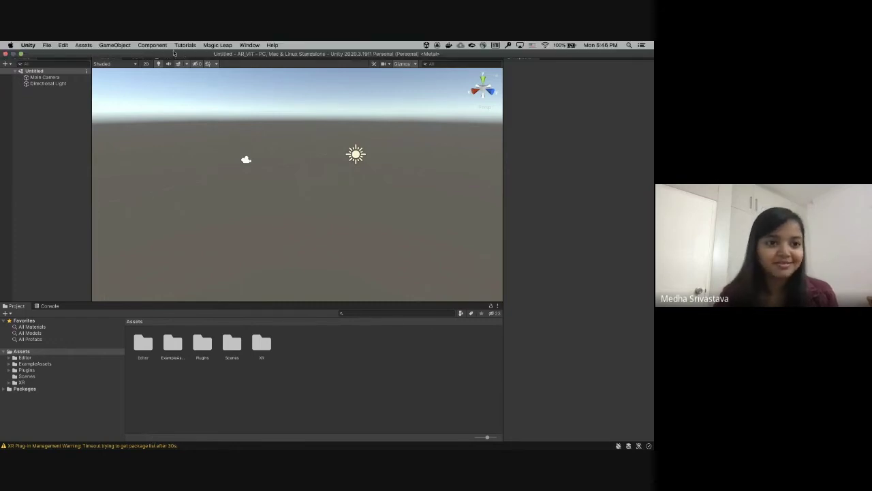
pyautogui.click(124, 45)
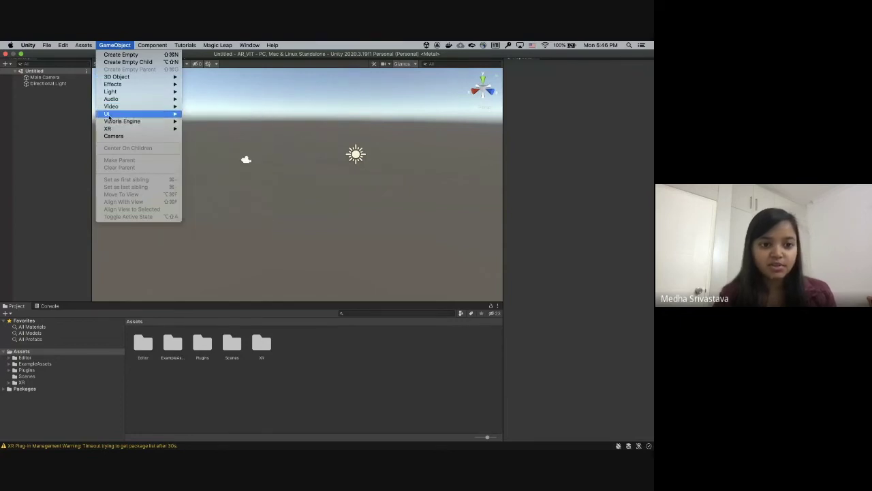
pyautogui.moveTo(126, 121)
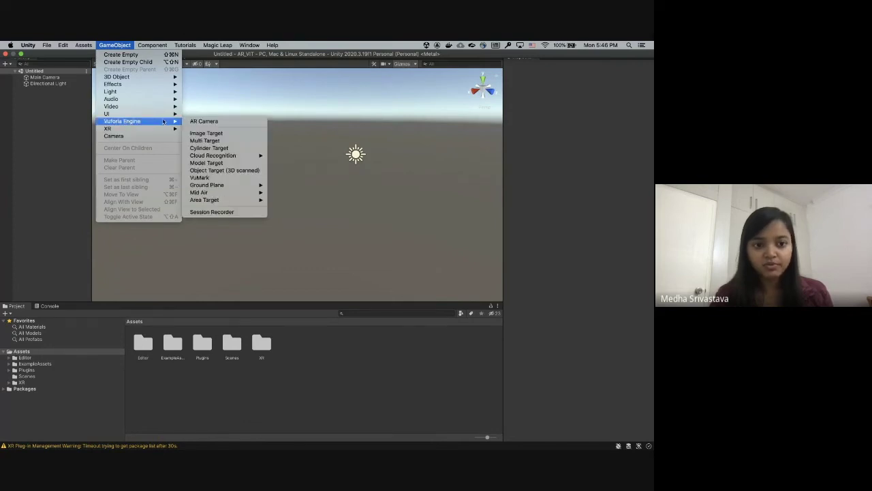
pyautogui.click(202, 122)
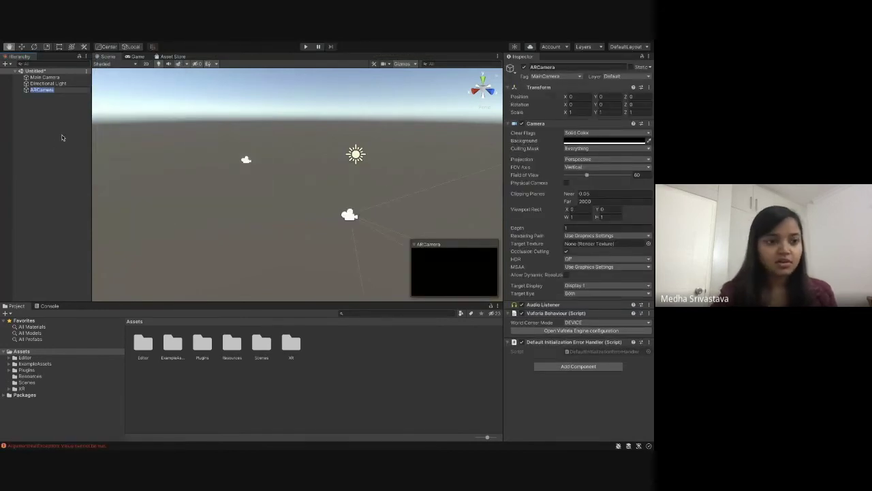
pyautogui.click(61, 137)
pyautogui.click(50, 92)
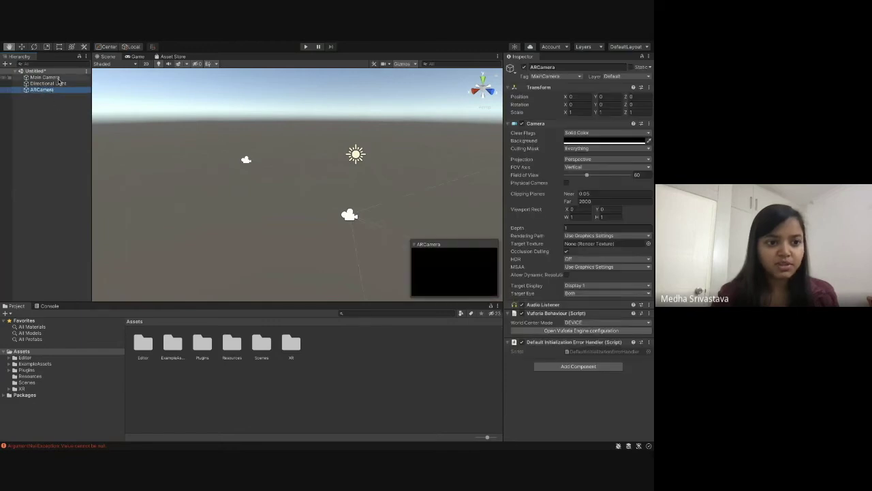
# - Delete the Main Camera from the scene
pyautogui.click(59, 79)
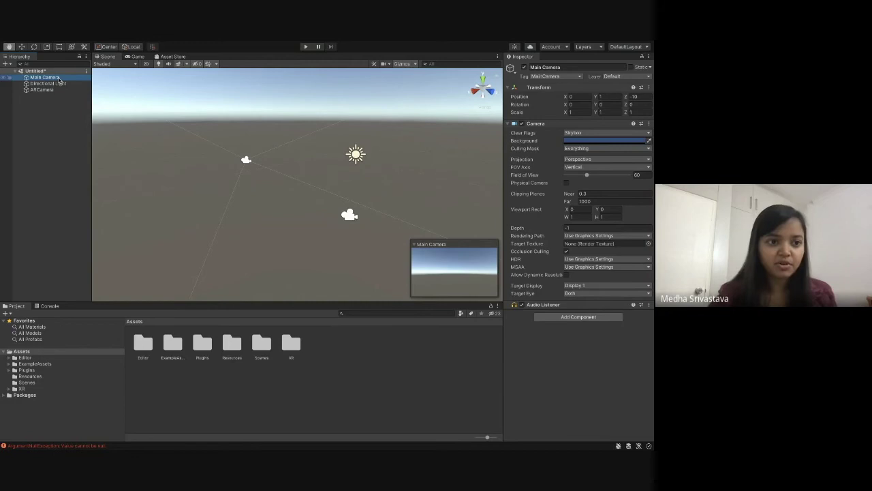
pyautogui.rightClick(59, 79)
pyautogui.click(90, 131)
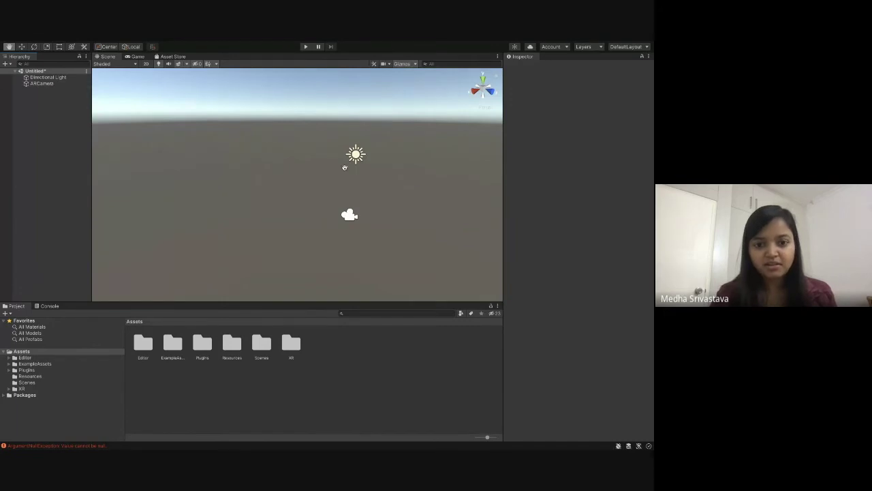
pyautogui.rightClick(47, 132)
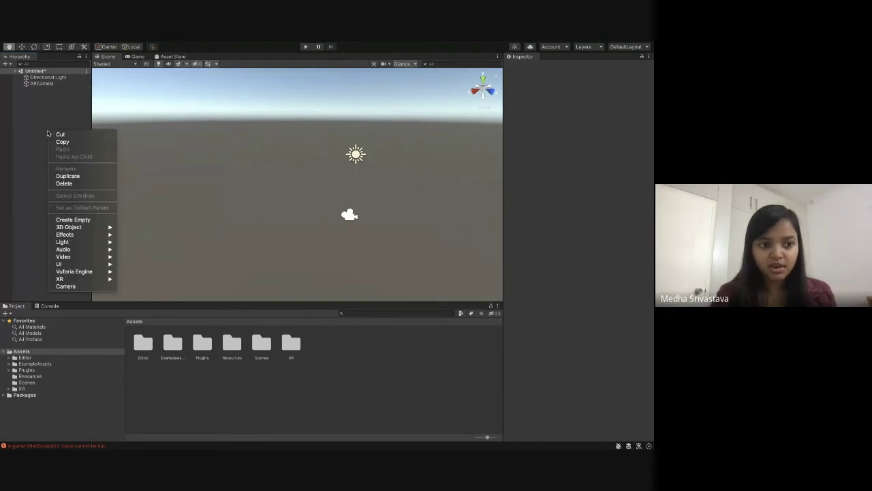
pyautogui.click(26, 215)
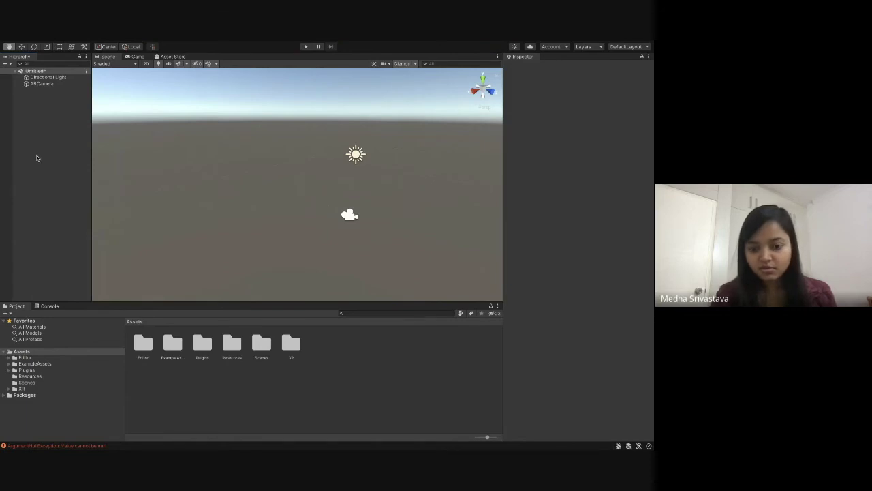
pyautogui.rightClick(38, 116)
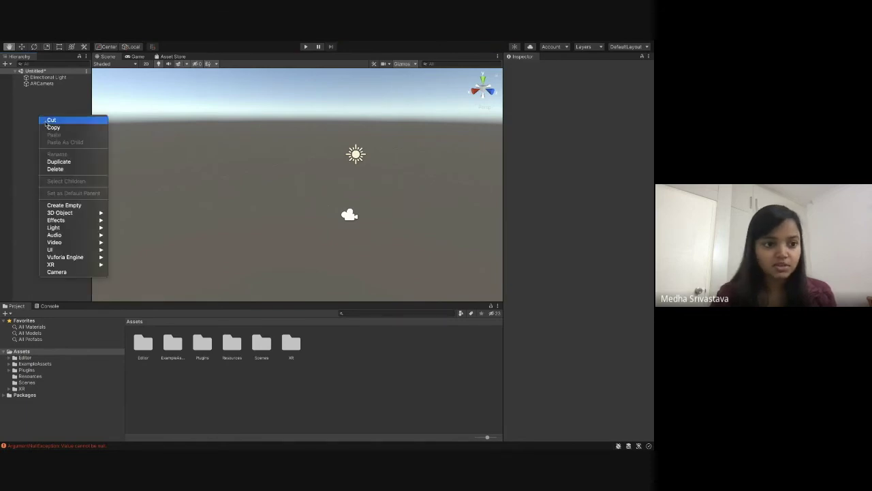
pyautogui.click(48, 100)
# - Add a Vuforia Engine Image Target to the scene and select it to show its properties
pyautogui.click(114, 45)
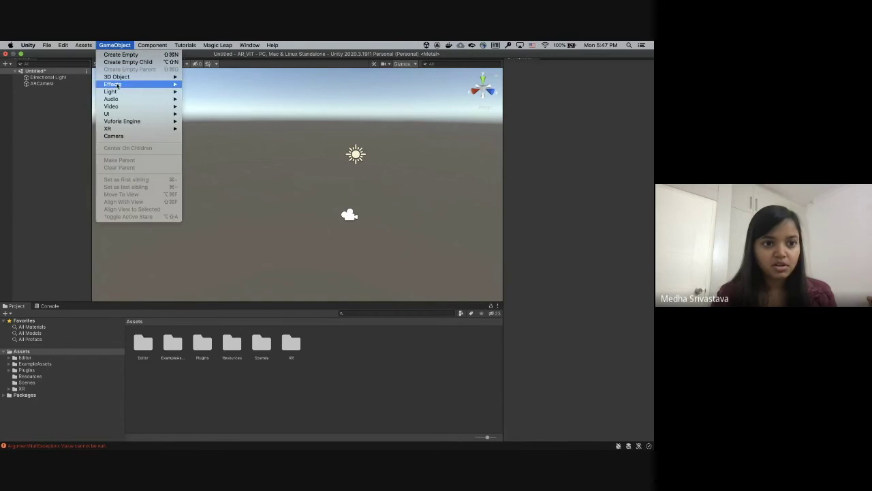
pyautogui.moveTo(126, 121)
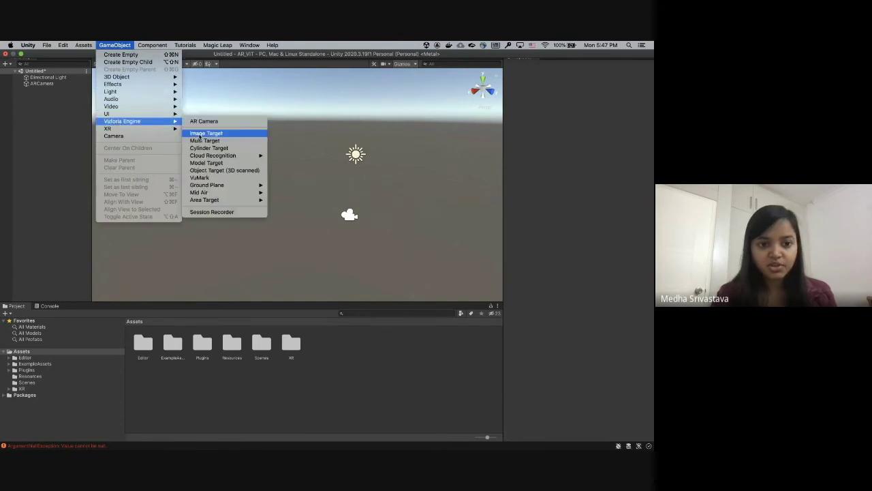
pyautogui.click(204, 133)
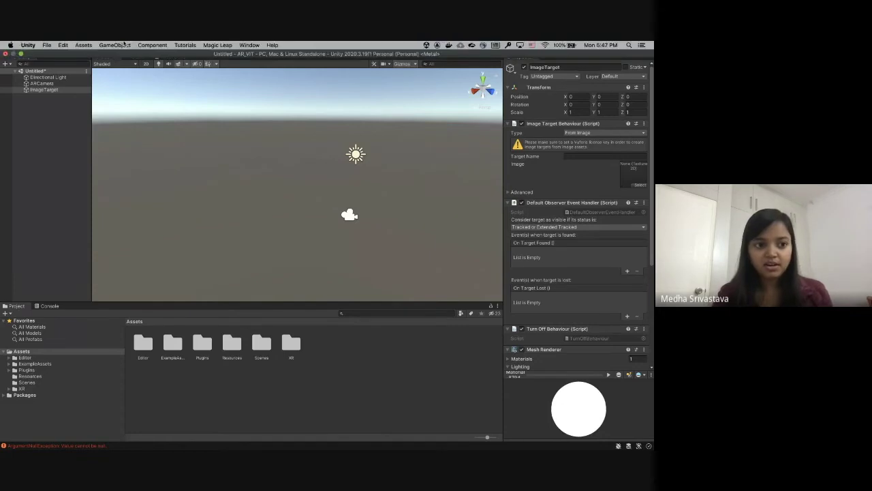
pyautogui.click(48, 127)
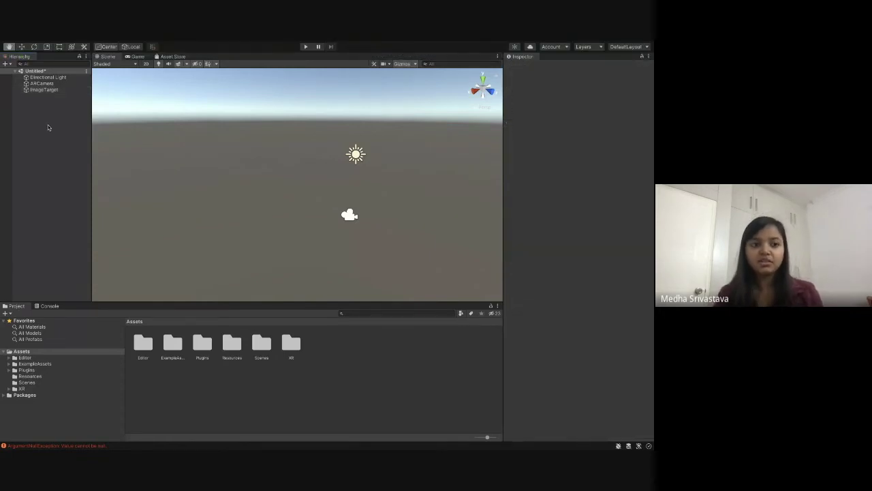
pyautogui.click(44, 89)
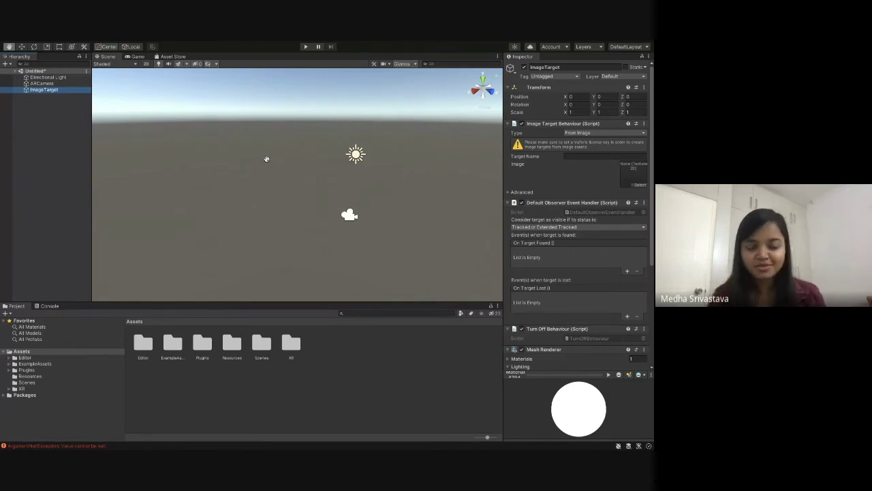
pyautogui.click(566, 177)
pyautogui.click(52, 91)
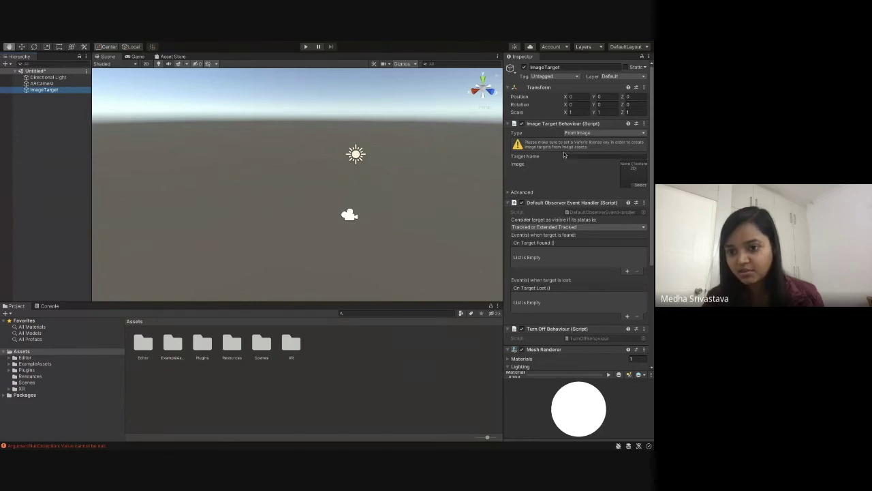
pyautogui.click(552, 179)
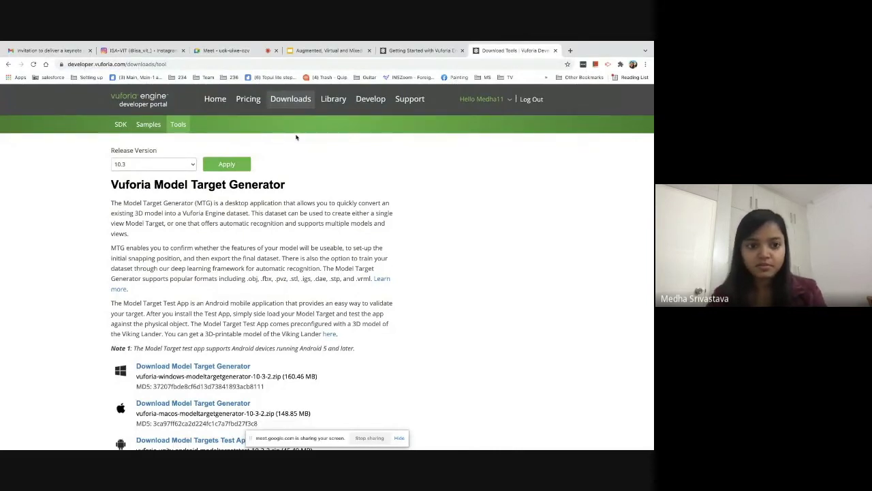
pyautogui.press('super+Tab')
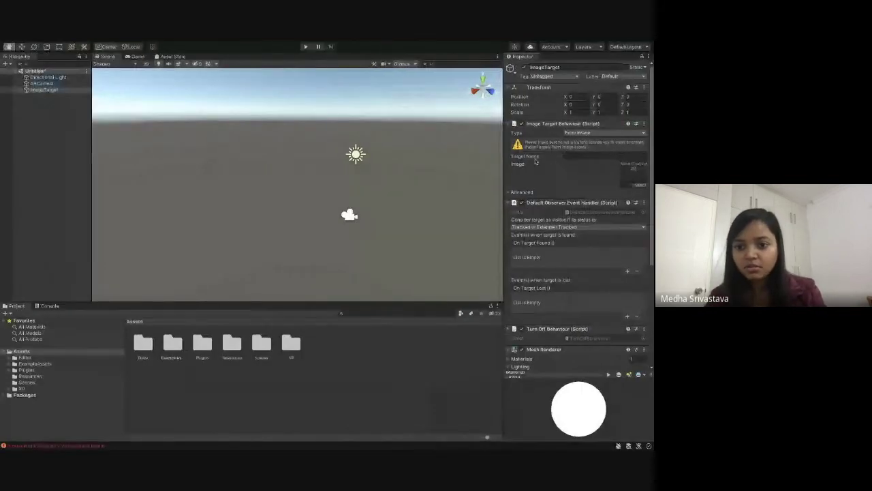
# - Open the Vuforia Engine configuration from the ARCamera and go to the portal's License Manager to add a license
pyautogui.click(49, 86)
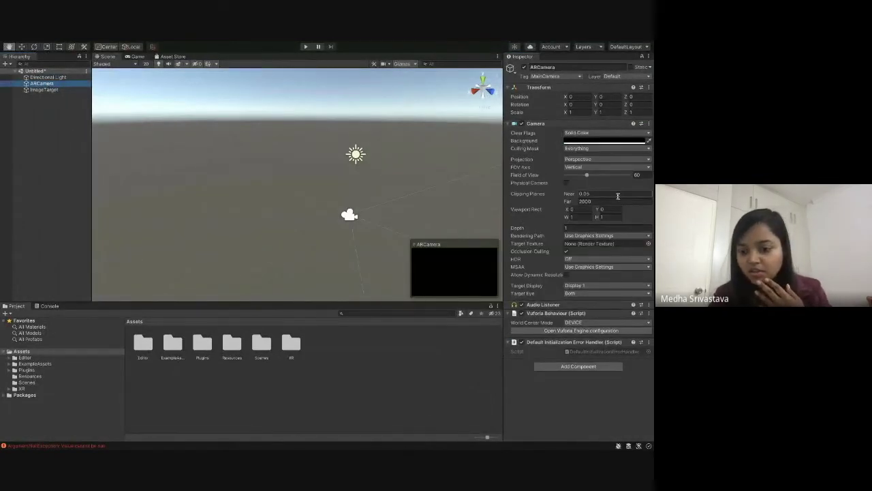
pyautogui.click(563, 332)
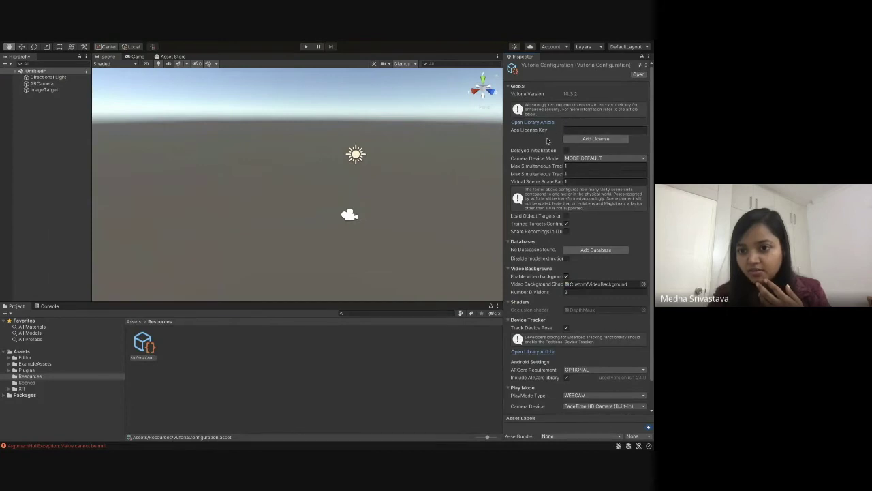
pyautogui.click(581, 140)
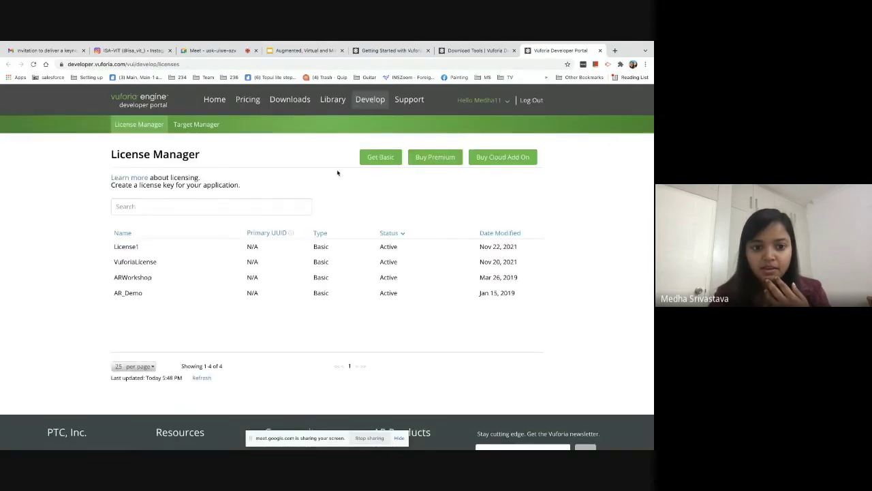
# - Create a Basic plan license named AR_VIT and accept the Vuforia Developer Agreement terms
pyautogui.click(375, 157)
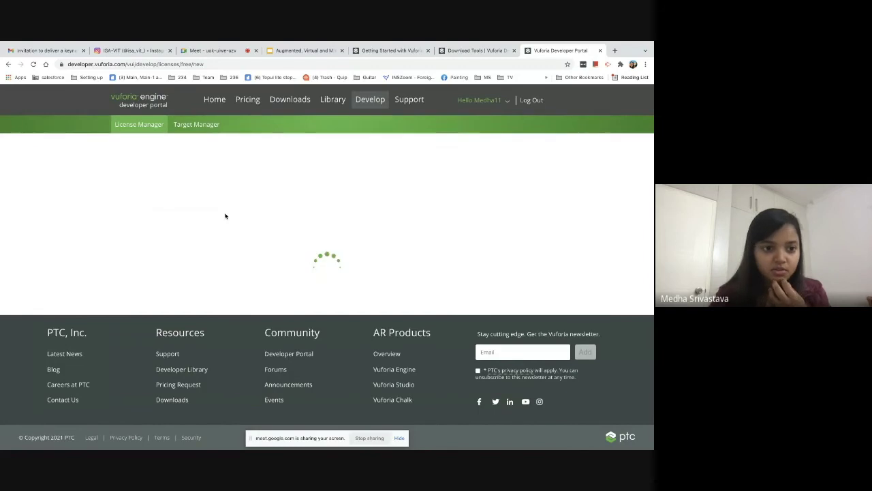
pyautogui.click(193, 197)
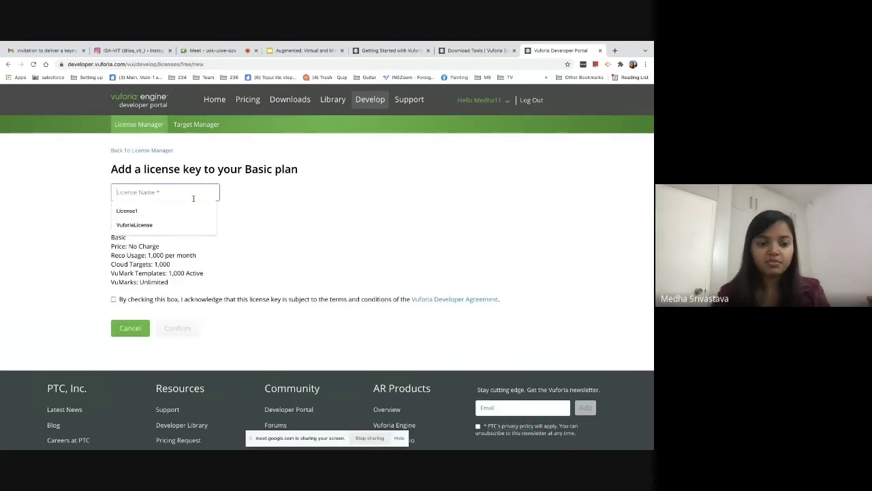
pyautogui.write('AR_VIT')
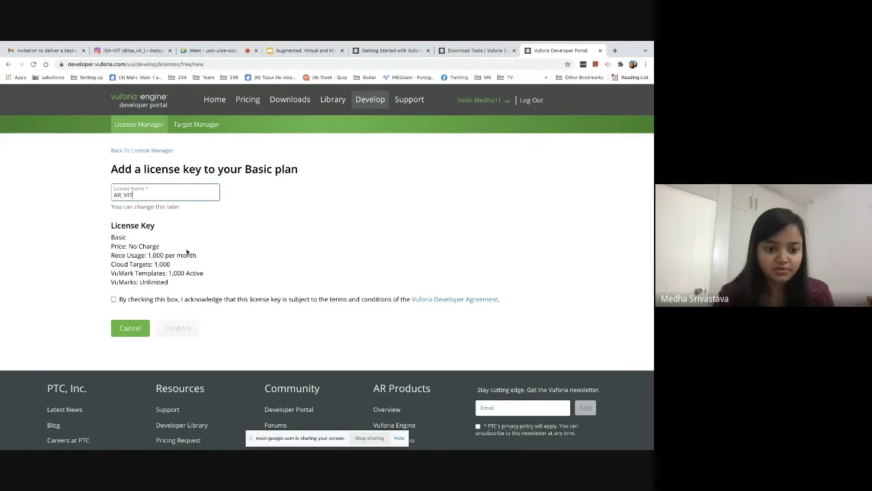
pyautogui.click(113, 299)
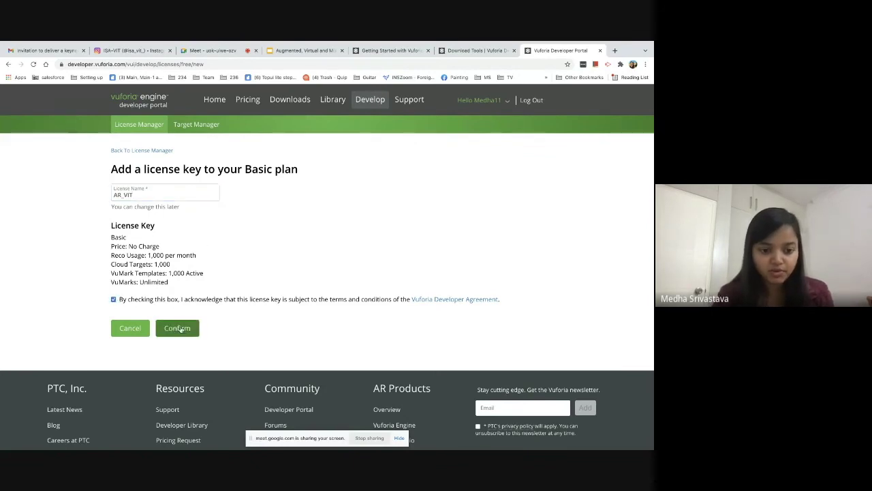
pyautogui.click(178, 329)
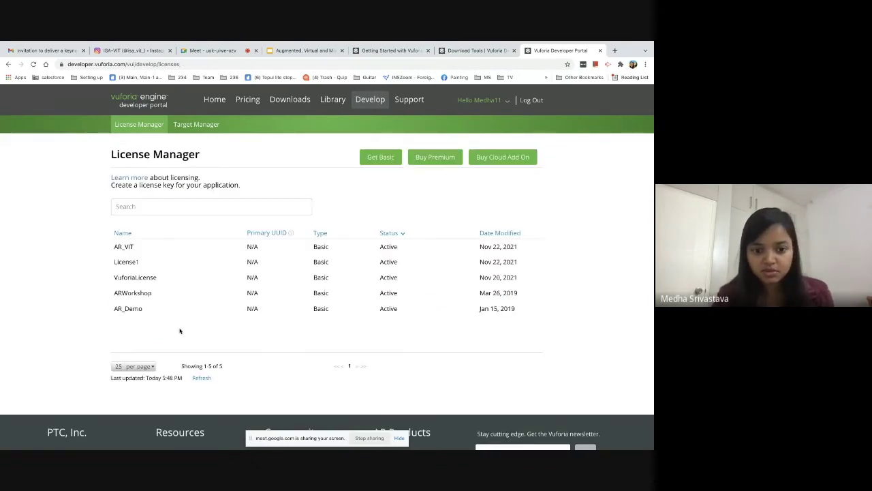
# - Copy the AR_VIT license key from the Vuforia portal and paste it as the App License Key in Unity's Vuforia configuration
pyautogui.click(132, 249)
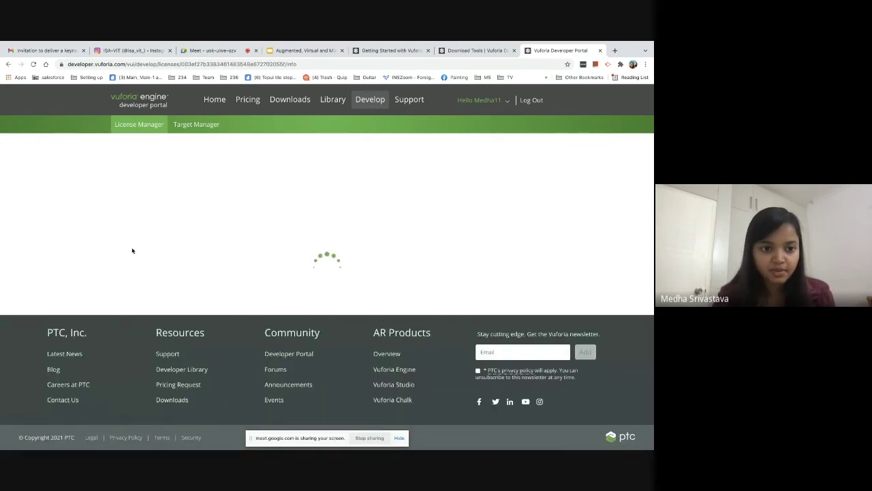
pyautogui.click(159, 263)
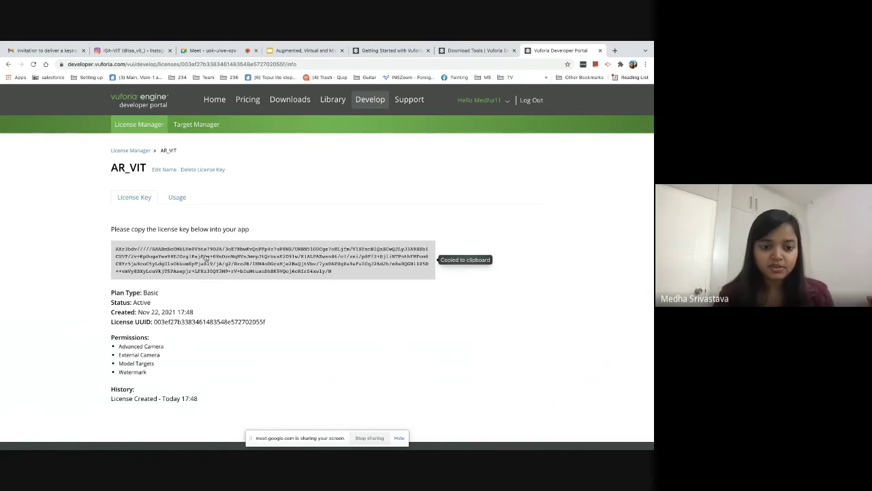
pyautogui.hotkey('ctrl', 'Left')
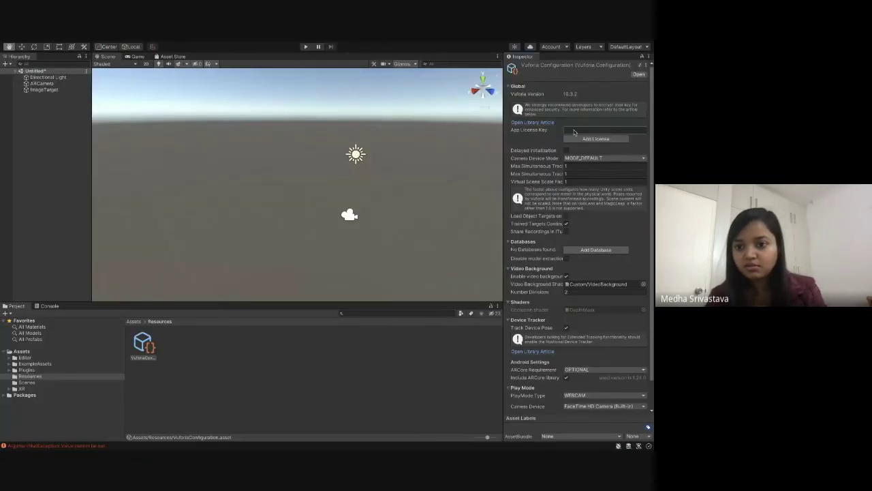
pyautogui.click(576, 129)
pyautogui.press('super+v')
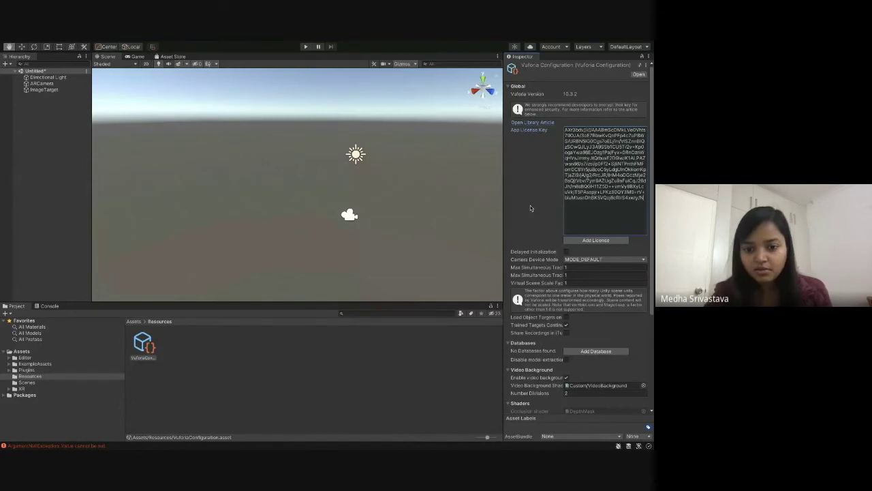
# - Focus the scene view on the ImageTarget and examine its plane up close and from an angle above
pyautogui.click(58, 91)
pyautogui.doubleClick(58, 90)
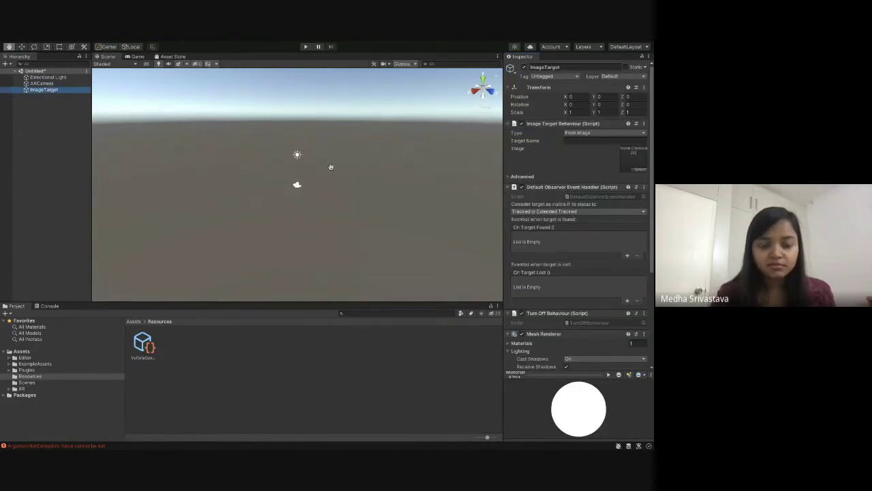
pyautogui.scroll(-2, 298, 170)
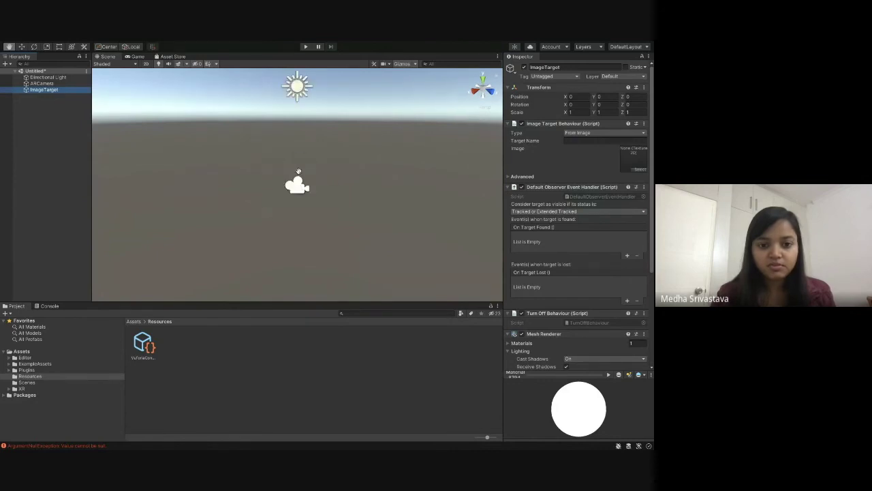
pyautogui.scroll(3, 294, 191)
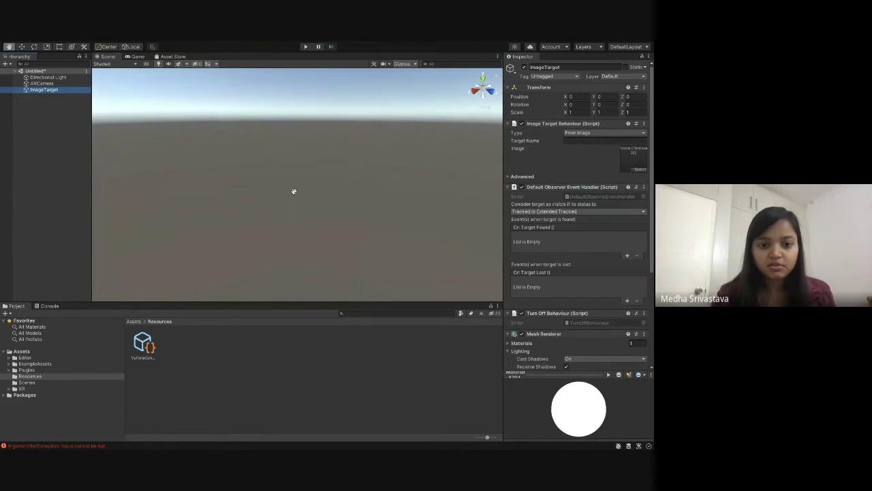
pyautogui.scroll(1, 295, 220)
pyautogui.moveTo(295, 220); pyautogui.dragTo(302, 188)
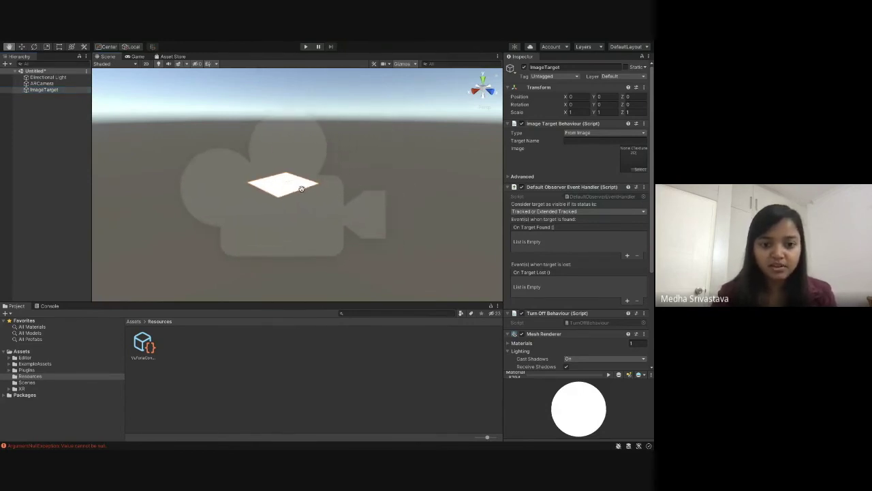
pyautogui.scroll(-5, 302, 188)
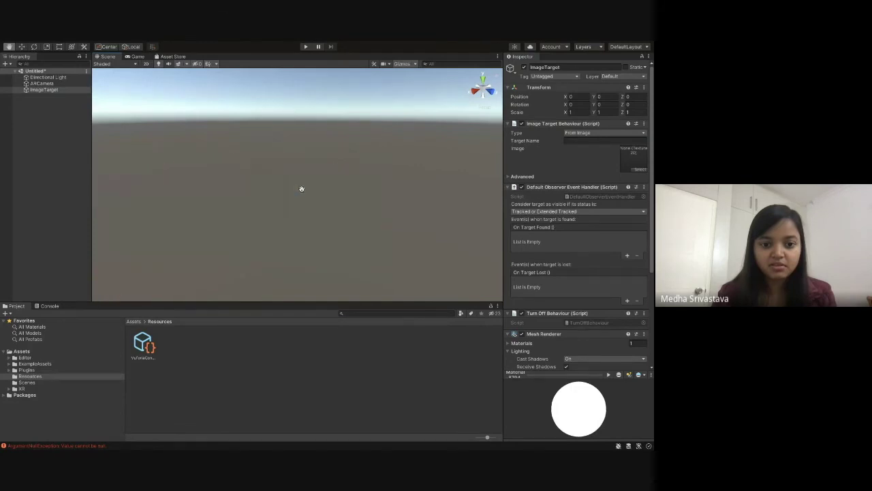
pyautogui.scroll(3, 302, 189)
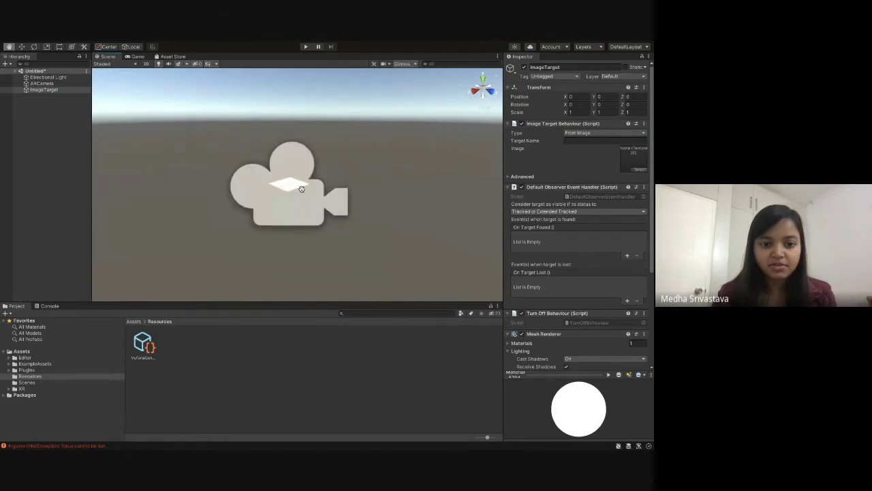
pyautogui.scroll(5, 350, 179)
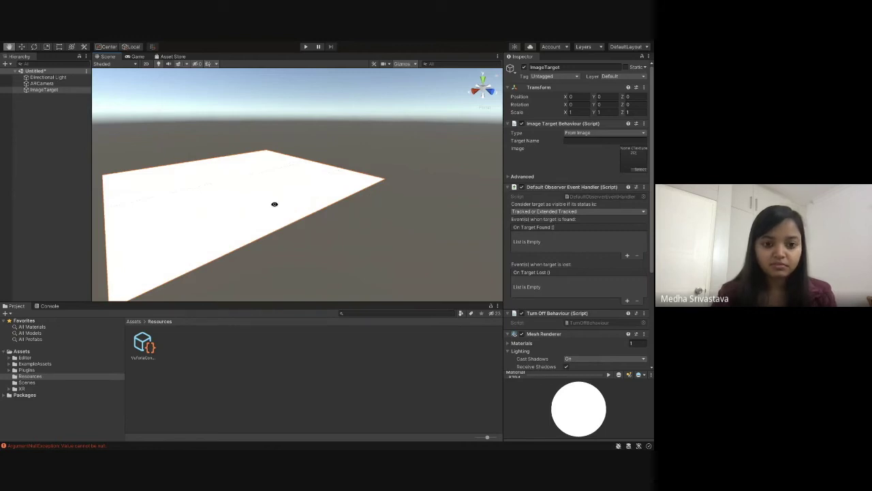
pyautogui.keyDown('alt'); pyautogui.moveTo(275, 204); pyautogui.dragTo(317, 184); pyautogui.keyUp('alt')
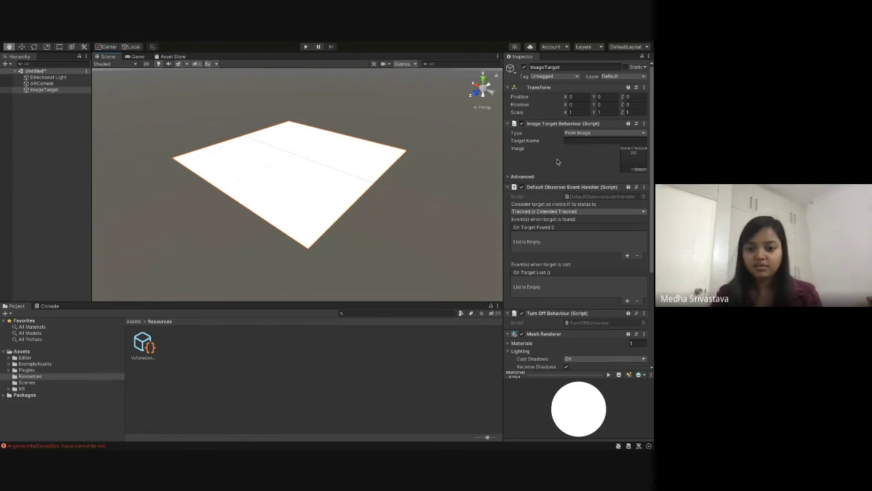
# - Switch to the Vuforia portal's Target Manager, create a Device database named AR_VIT and open it
pyautogui.press('super+Tab')
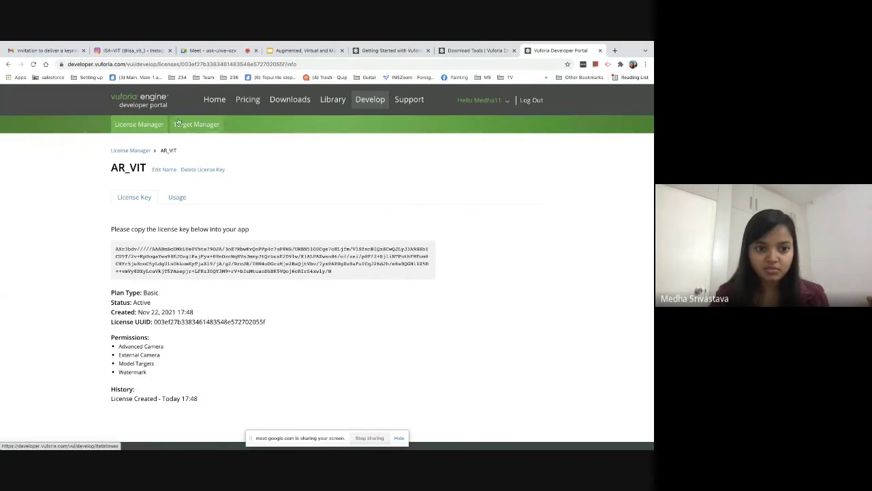
pyautogui.click(197, 128)
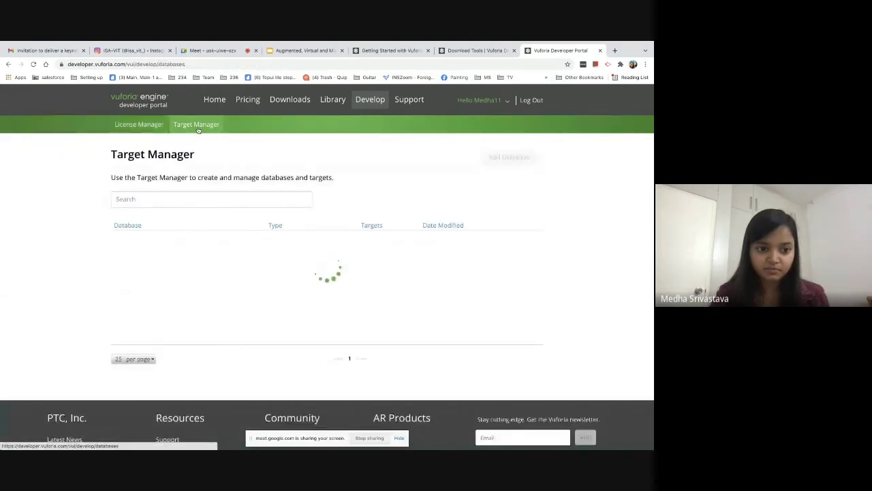
pyautogui.click(491, 158)
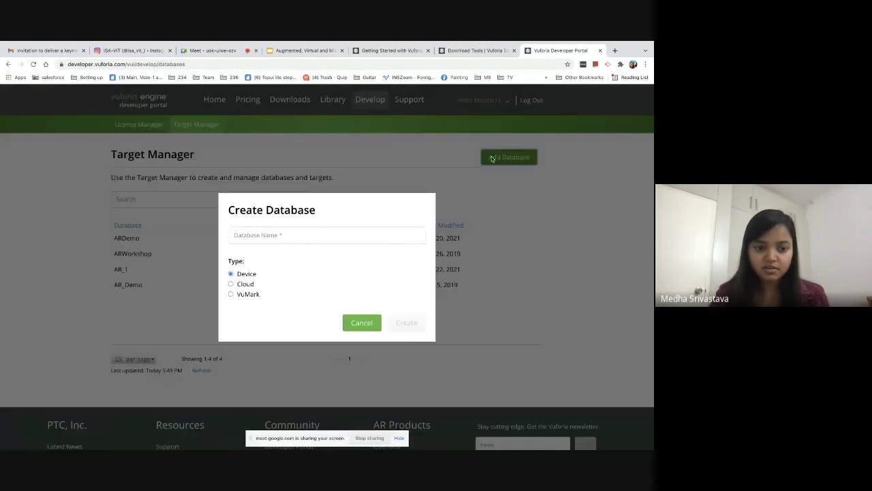
pyautogui.click(287, 235)
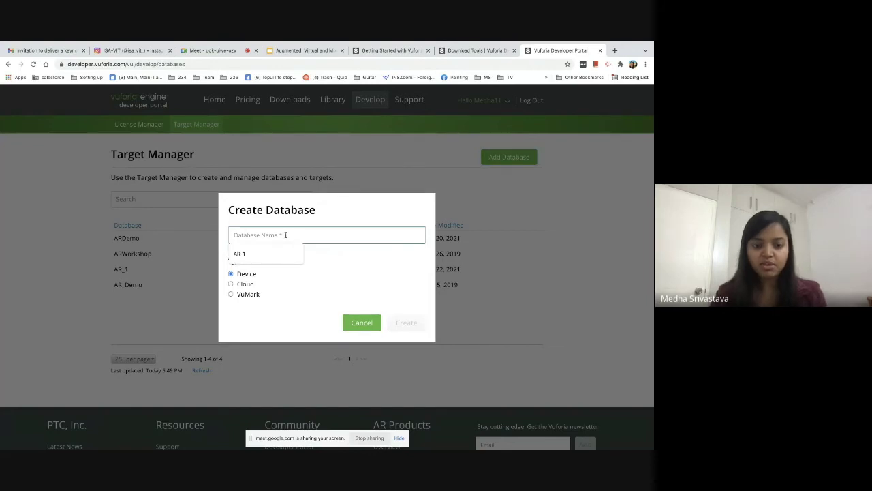
pyautogui.write('AR')
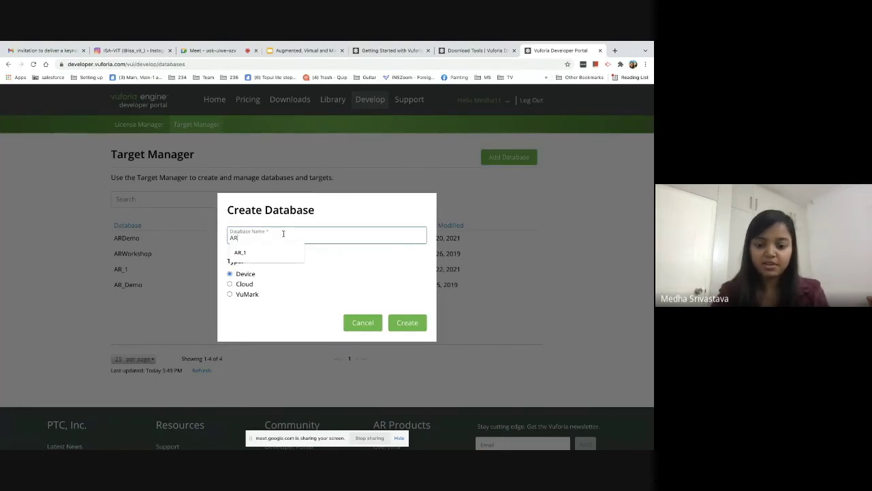
pyautogui.write('_VIT')
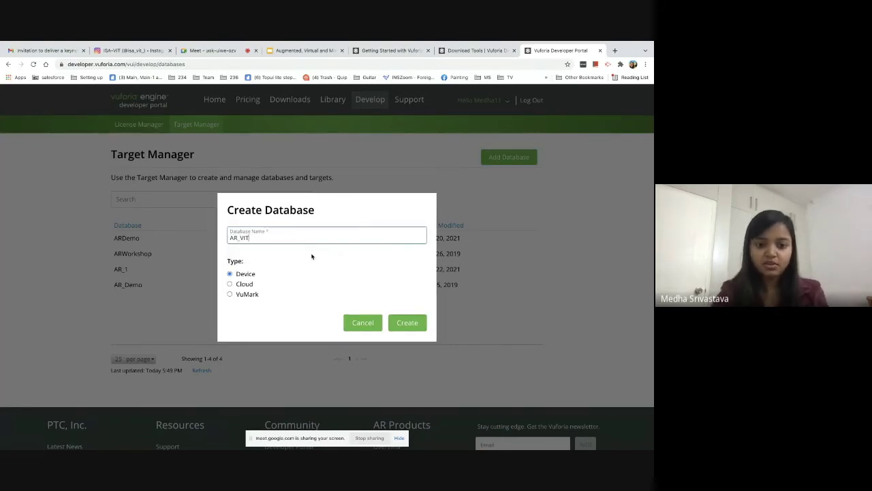
pyautogui.click(399, 322)
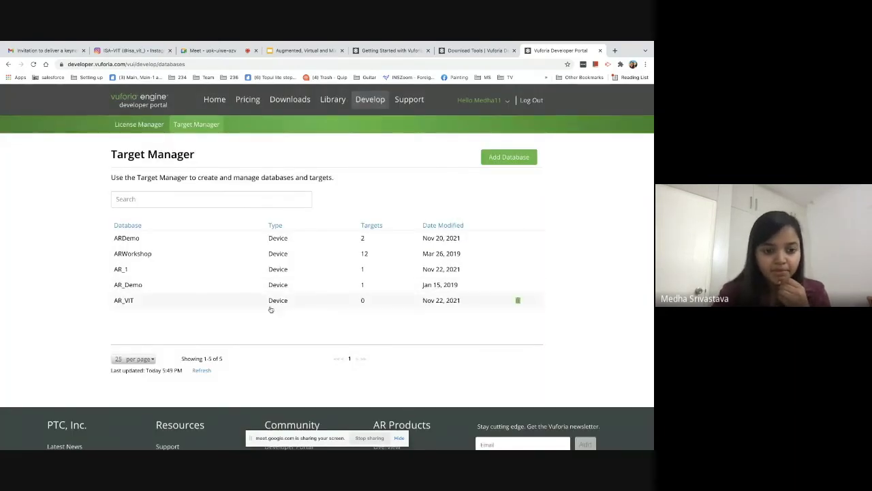
pyautogui.click(246, 304)
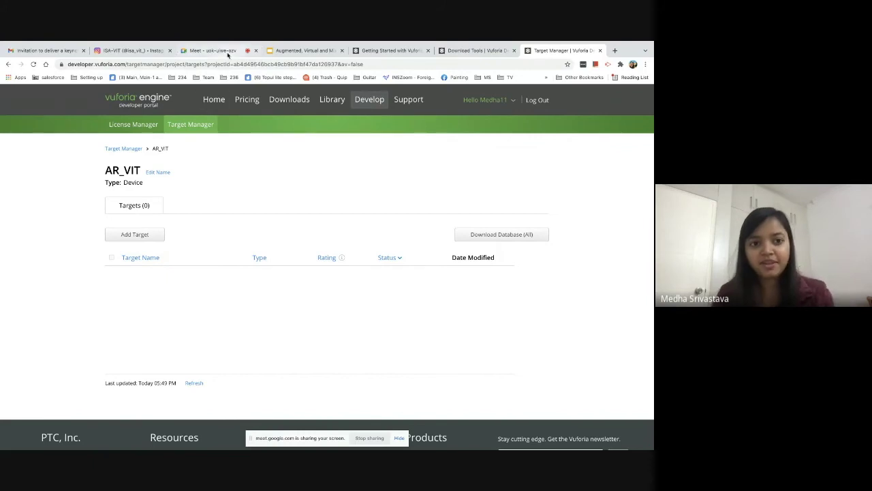
# - Check the in-call messages in Google Meet, then return to the AR_VIT database page
pyautogui.click(217, 51)
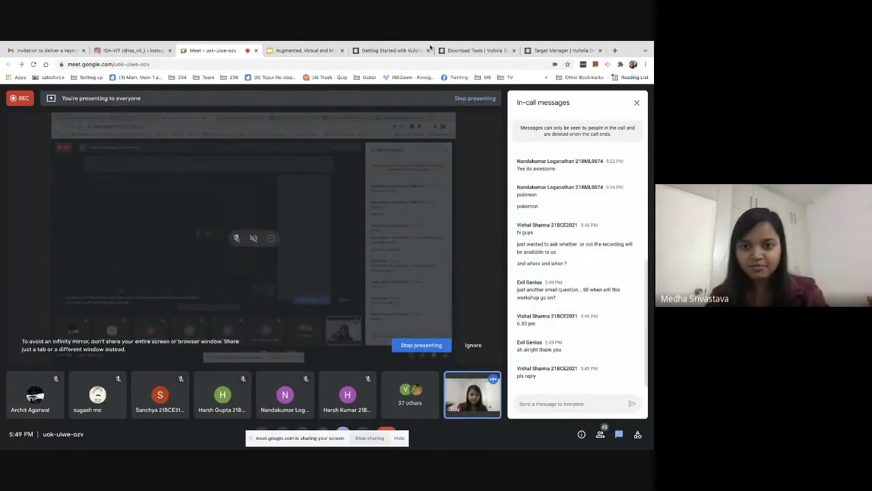
pyautogui.moveTo(524, 54)
pyautogui.click(555, 67)
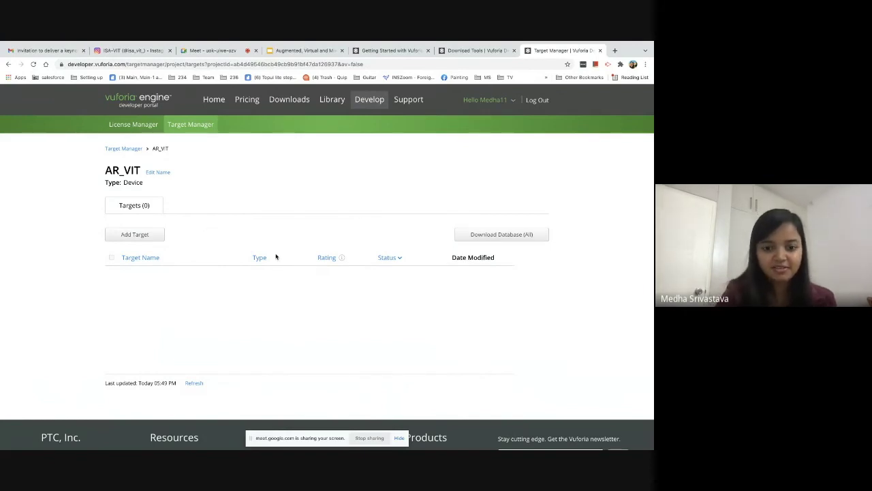
# - Set up a new Single Image target in the AR_VIT database using the file Queen.jpeg
pyautogui.click(144, 234)
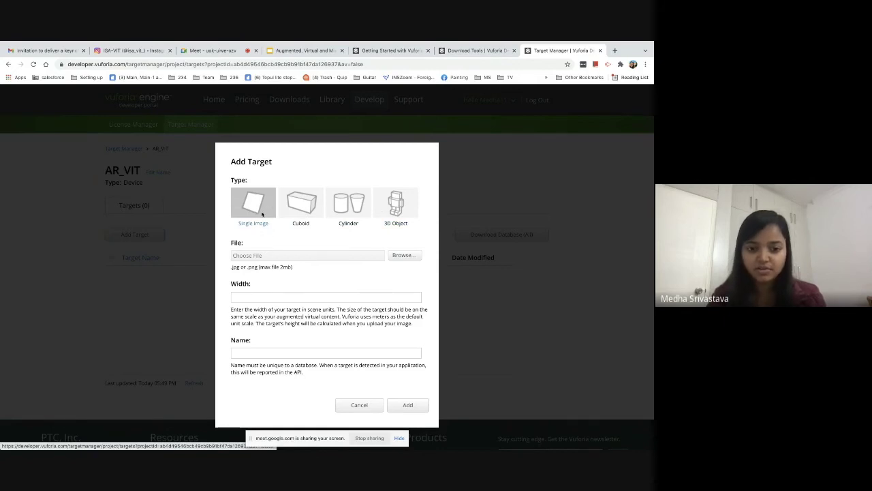
pyautogui.click(406, 254)
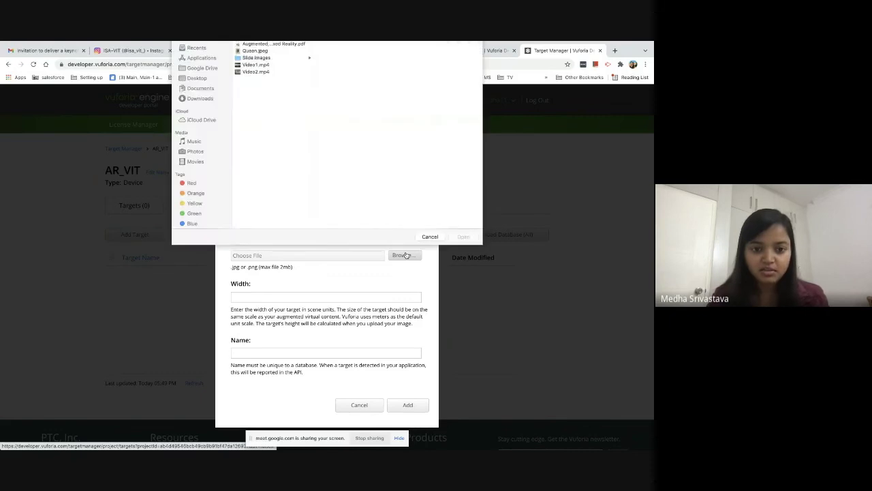
pyautogui.click(276, 75)
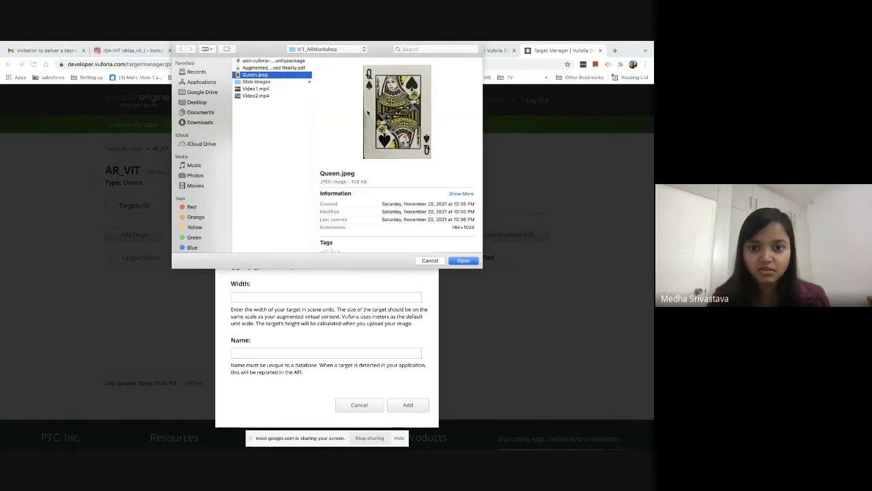
pyautogui.click(454, 262)
pyautogui.click(329, 298)
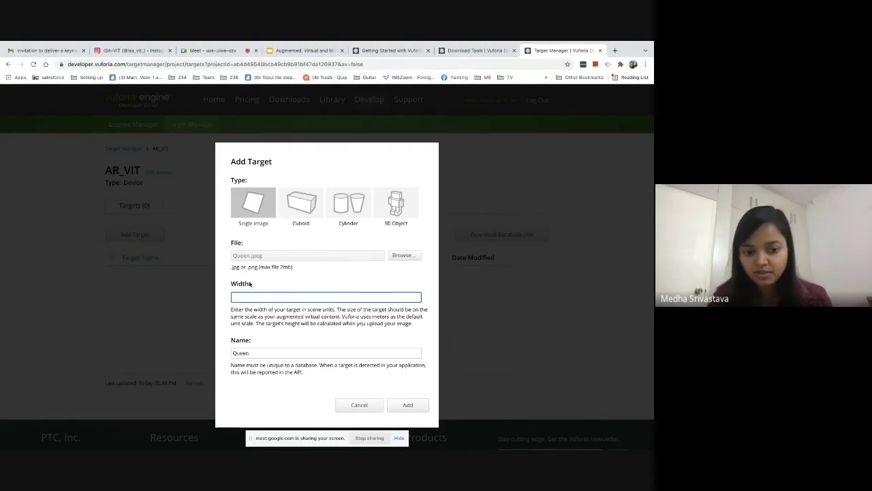